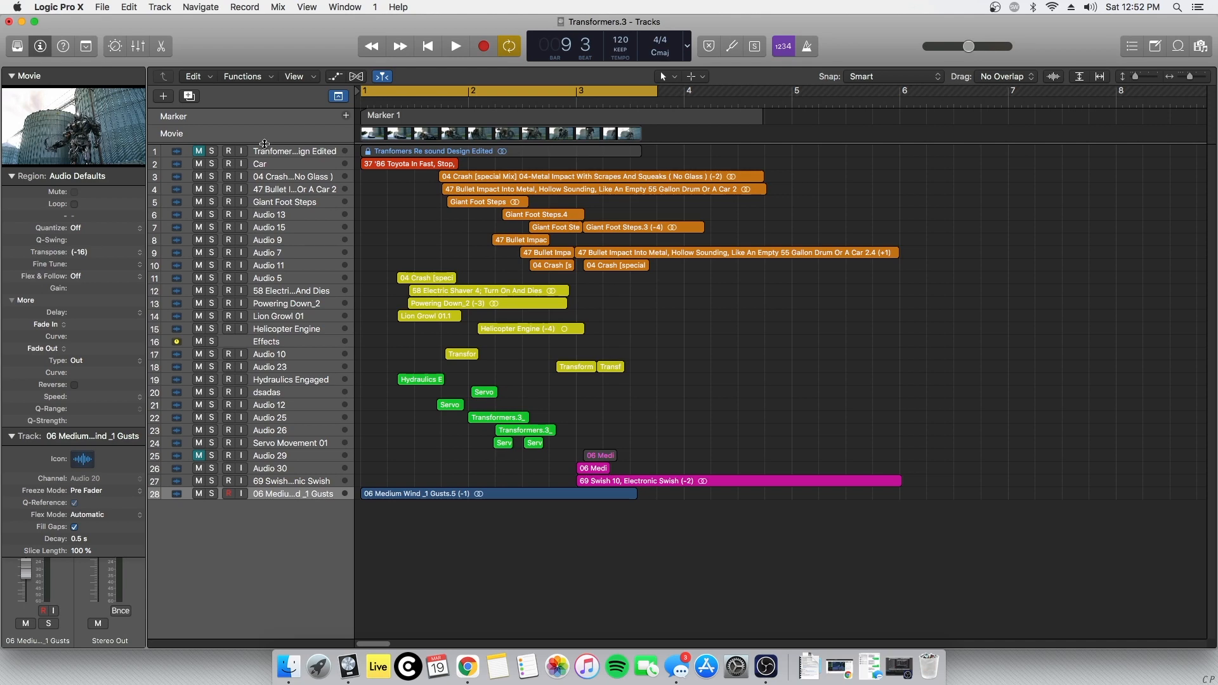
Solo the Car track and play it back from the start
click(211, 164)
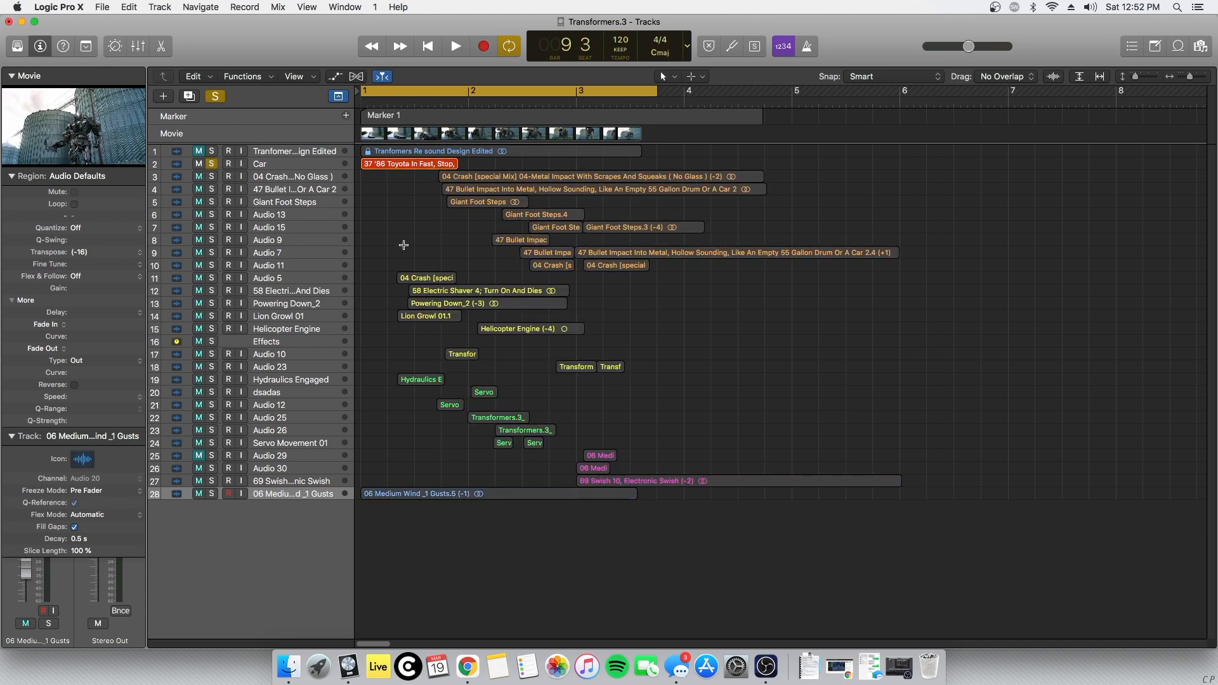
key(super+Right)
key(super+Right)
key(super+Right)
key(super+Down)
key(super+Down)
key(super+Down)
key(super+Down)
scroll(418, 286, up, 8)
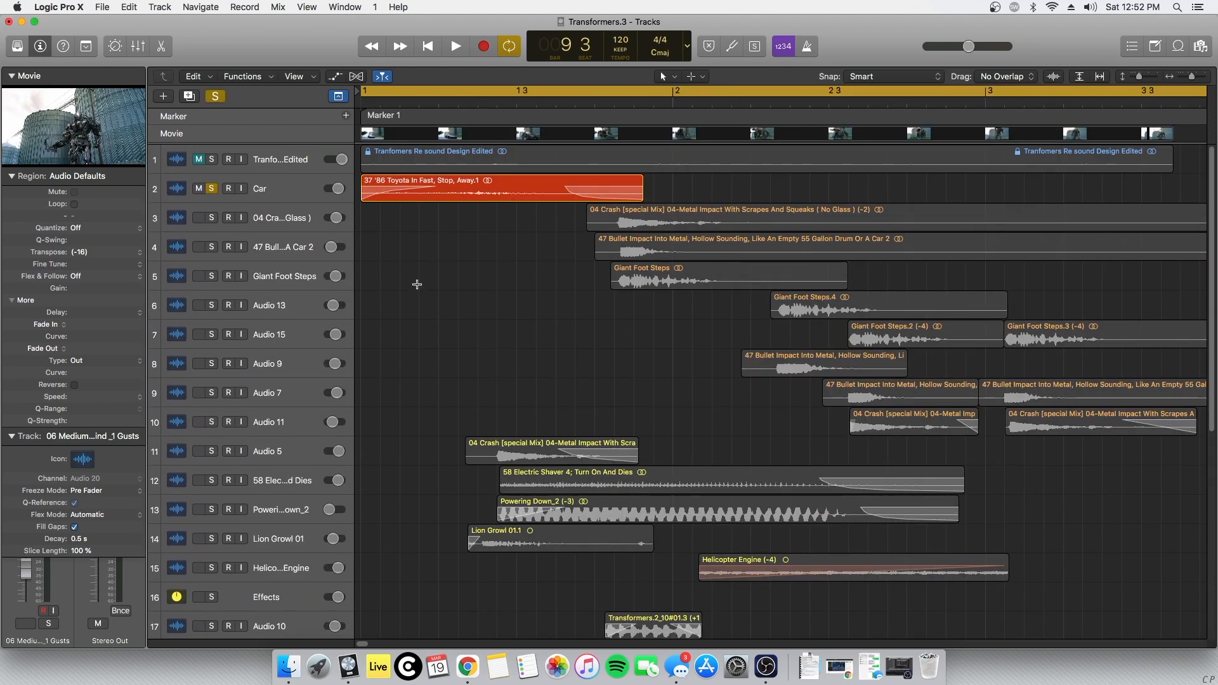
key(super+Left)
key(super+Left)
key(super+Left)
key(space)
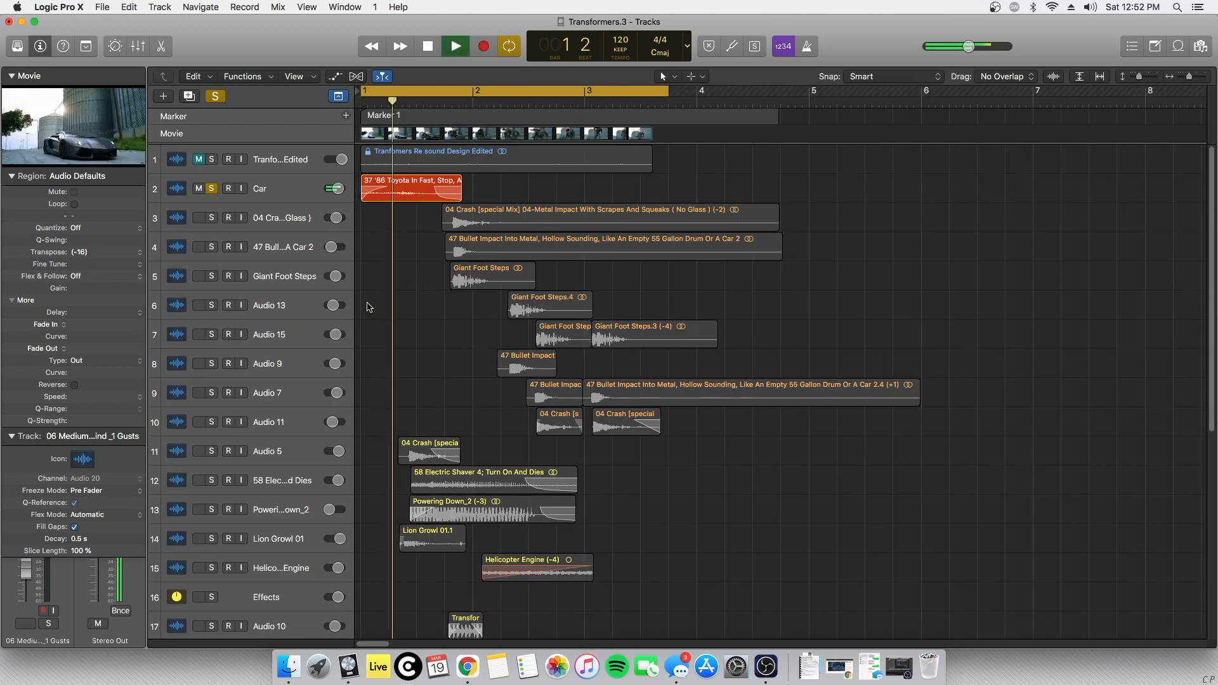
key(space)
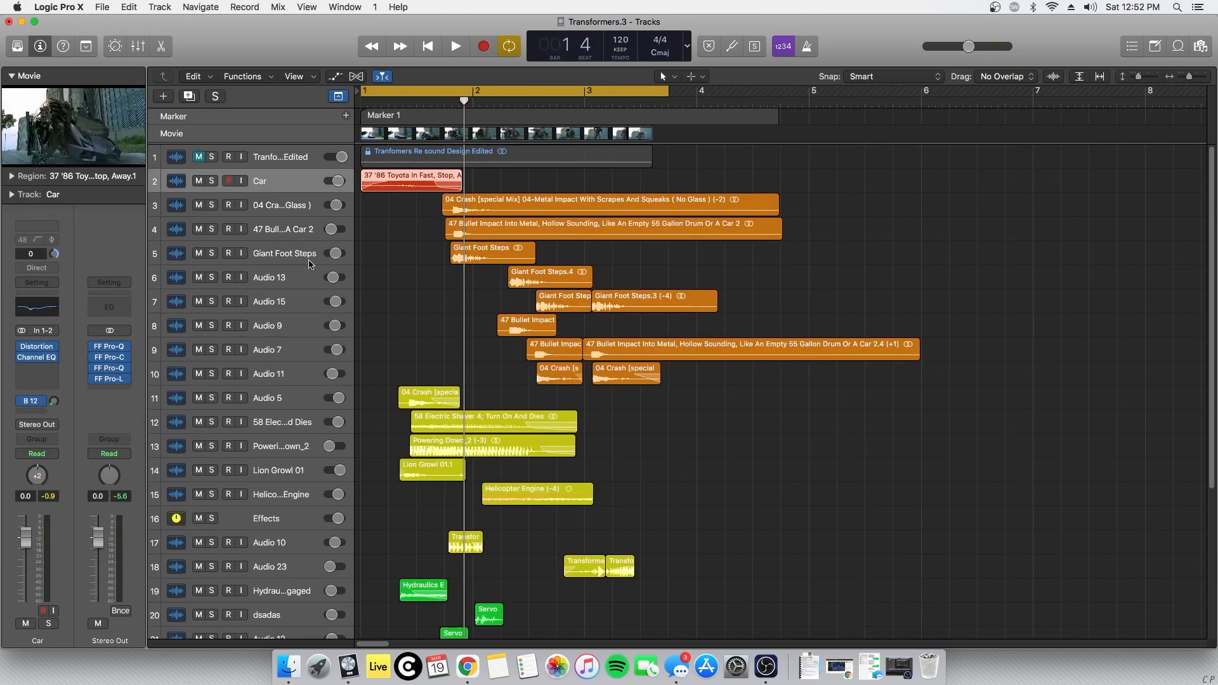
Solo the orange impact and footstep tracks 3 to 10 and play them with the movie in its own floating window
drag(210, 210, 211, 373)
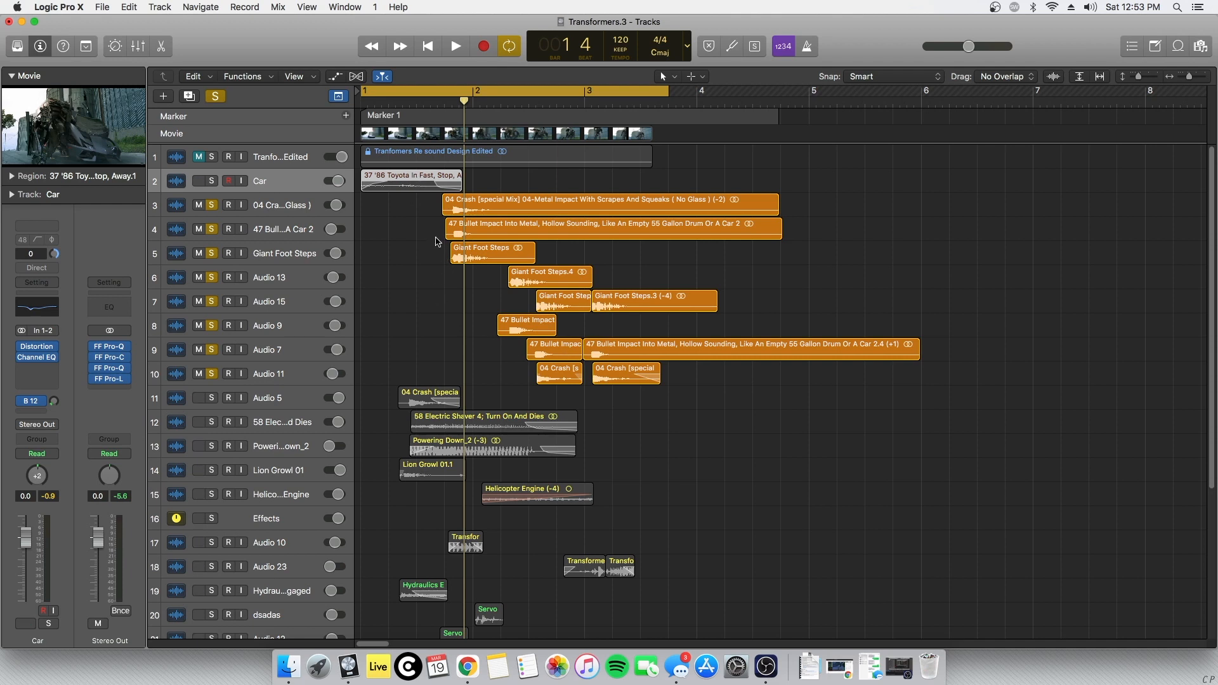
double_click(130, 146)
key(space)
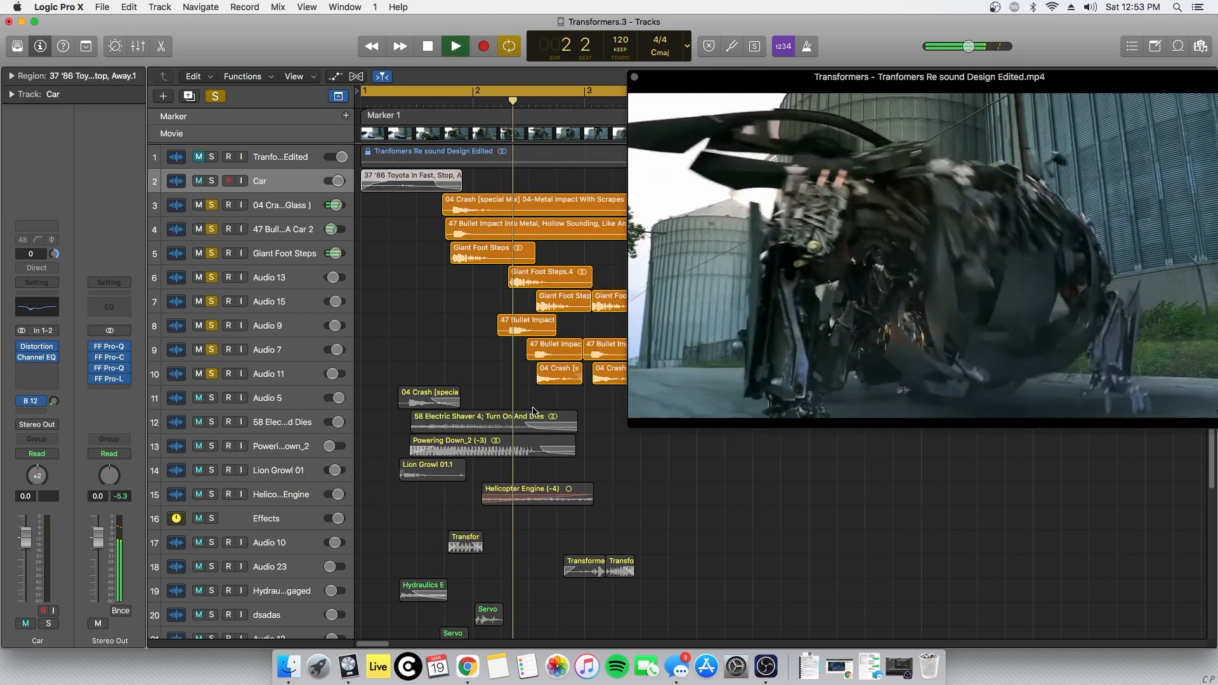
key(space)
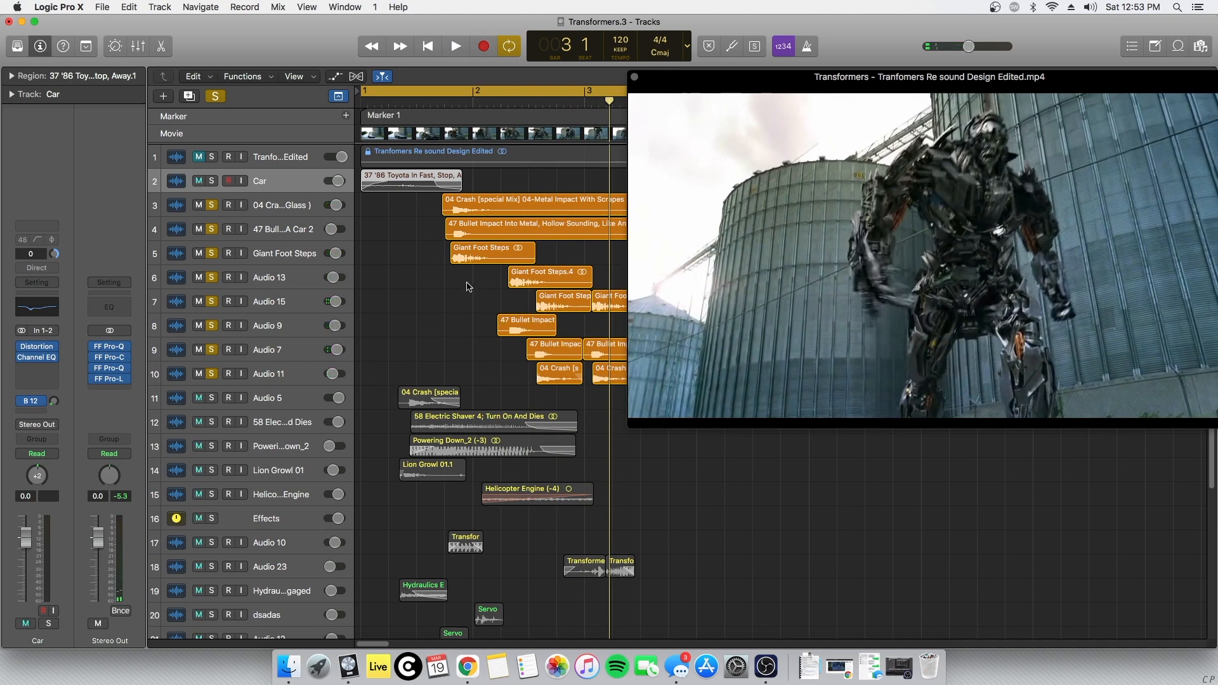
Move the movie window clear of the regions and select the Giant Foot Steps track to examine its effects chain
drag(762, 84, 816, 90)
key(alt+space)
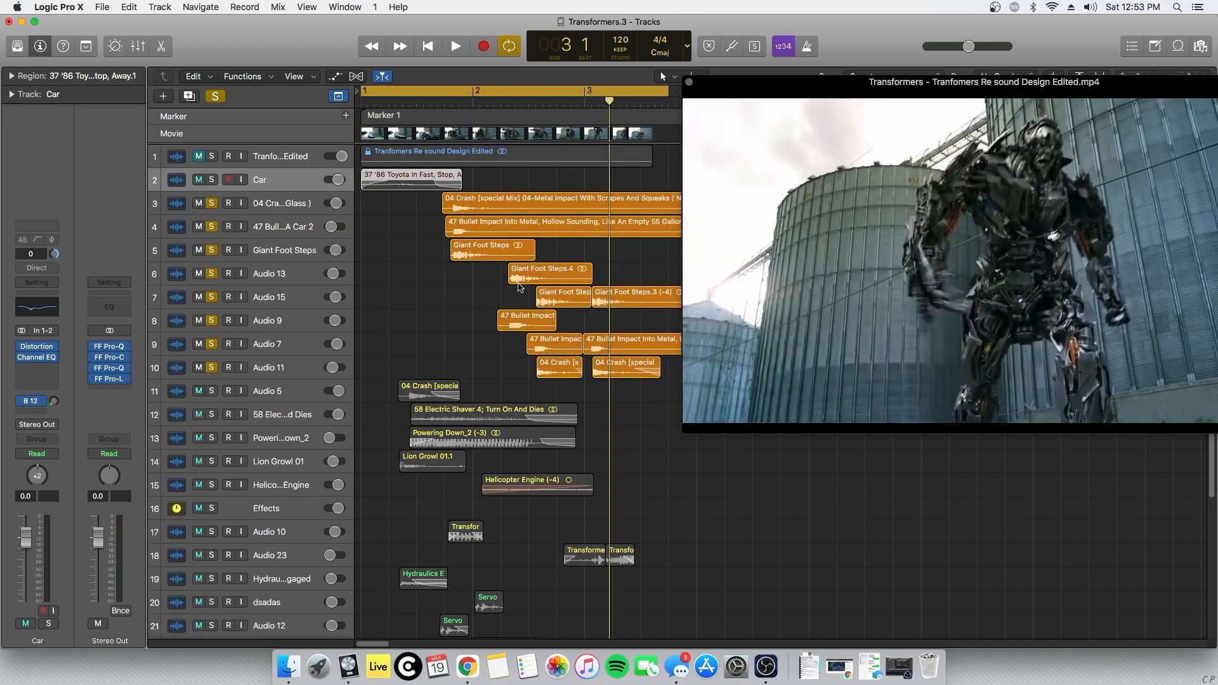
key(super+Left)
key(super+Left)
key(super+Left)
key(super+Left)
key(super+Left)
key(super+Left)
key(super+Left)
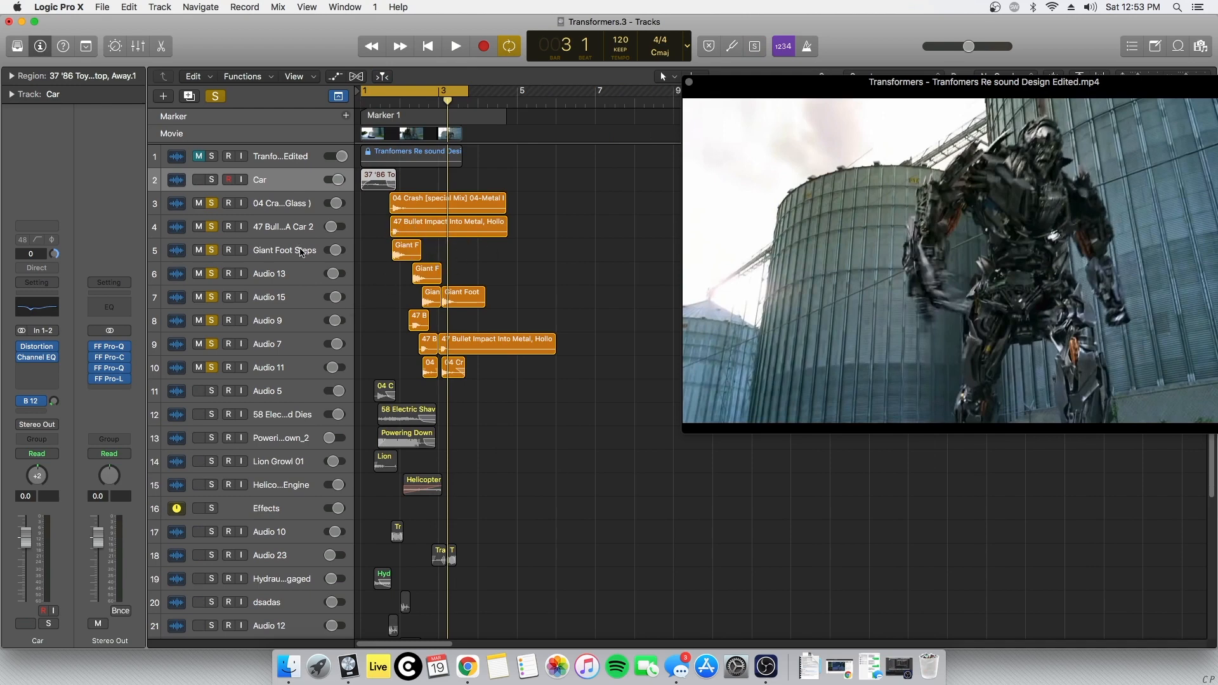
click(312, 254)
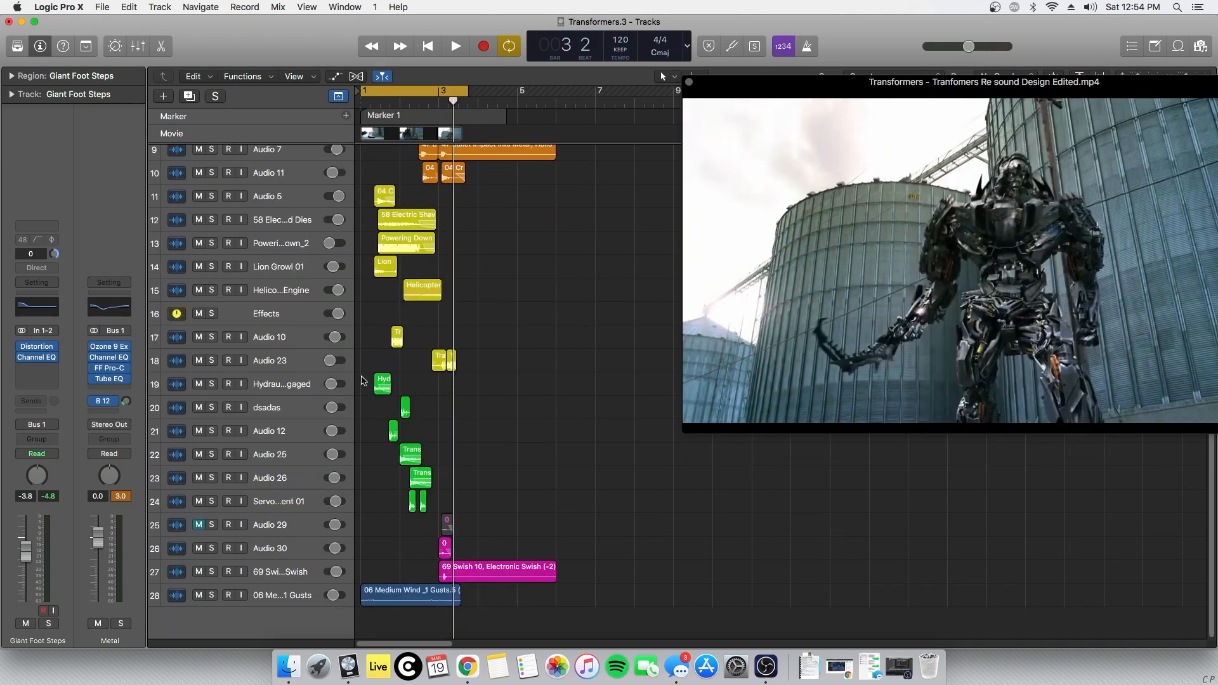
Solo the green servo and hydraulics tracks 19 to 24 and play them back with the movie
drag(212, 385, 212, 496)
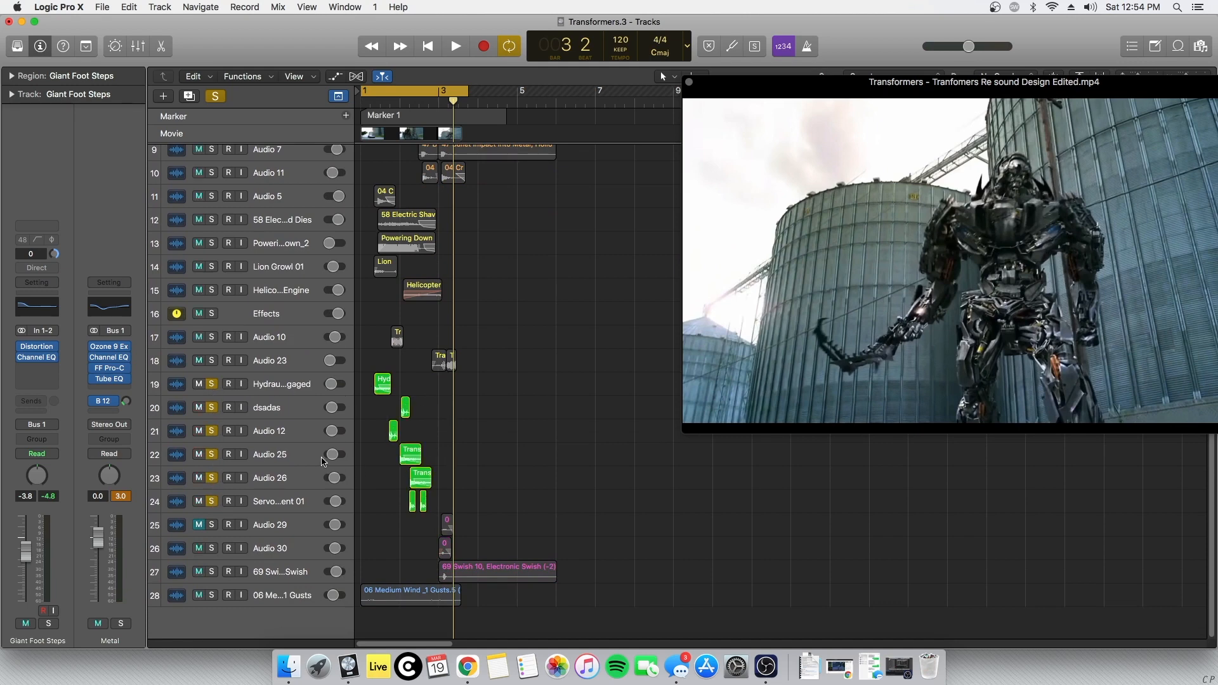
key(space)
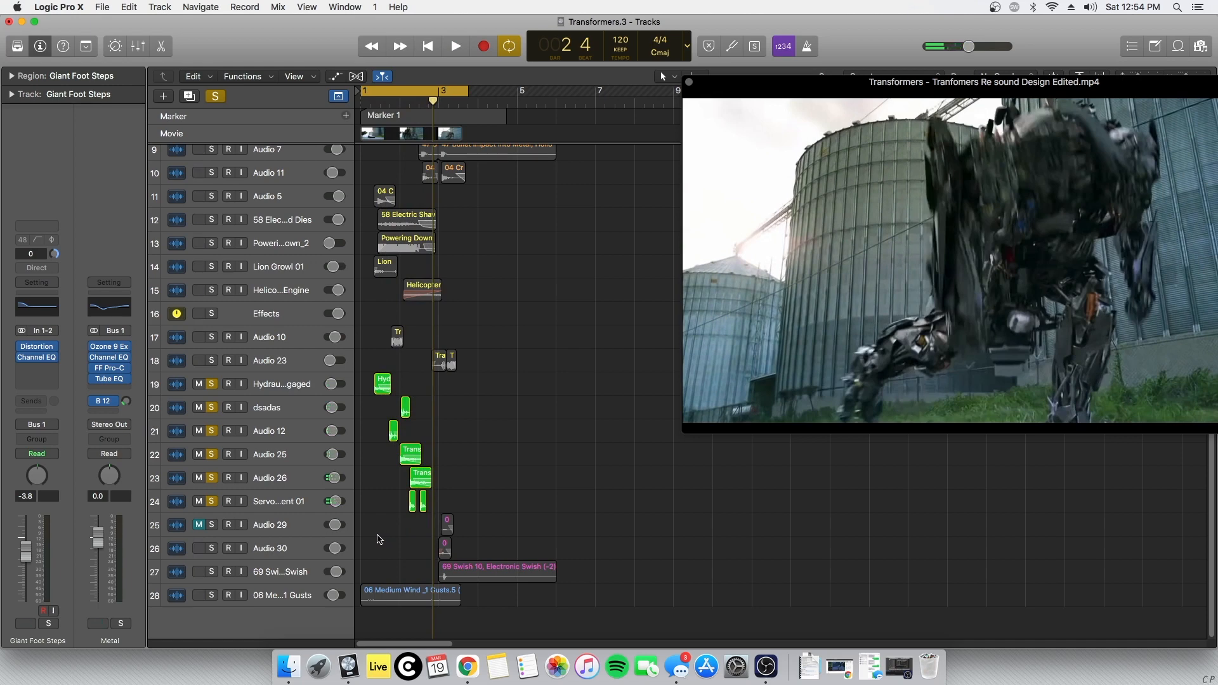
Examine the effects on the Hydraulics Engaged and dsadas tracks, including the Servo bus's Modulation Delay, and replay the soloed tracks
click(270, 389)
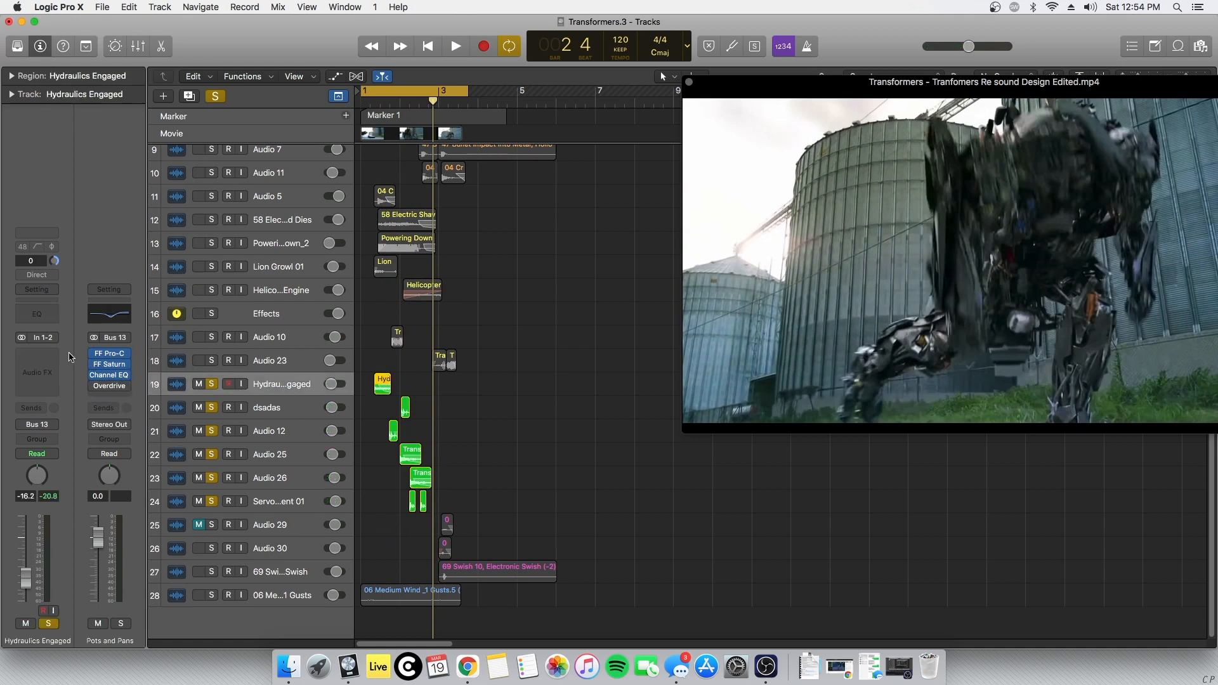
click(273, 409)
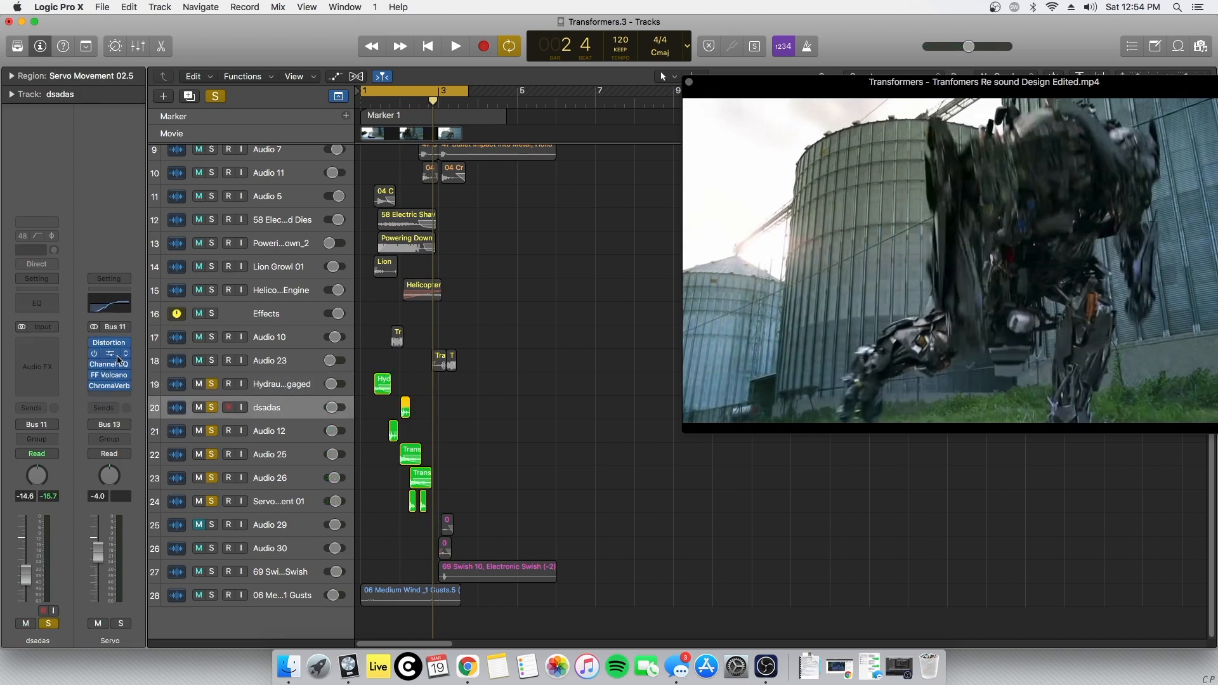
click(110, 355)
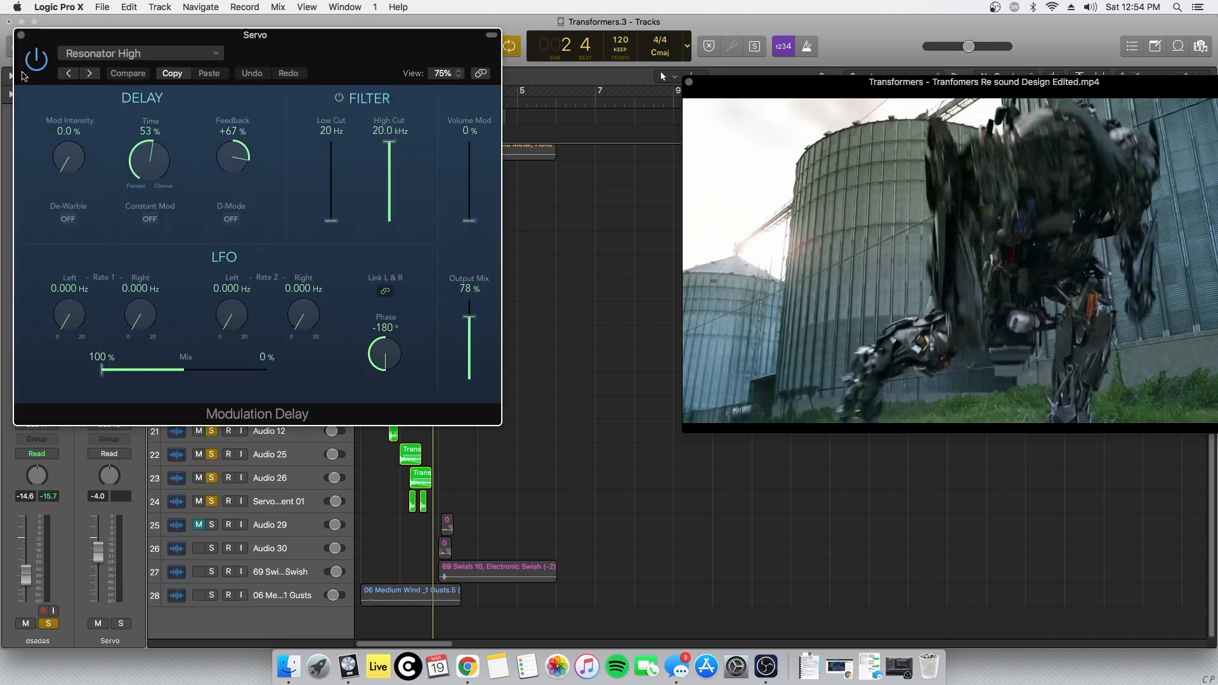
click(21, 35)
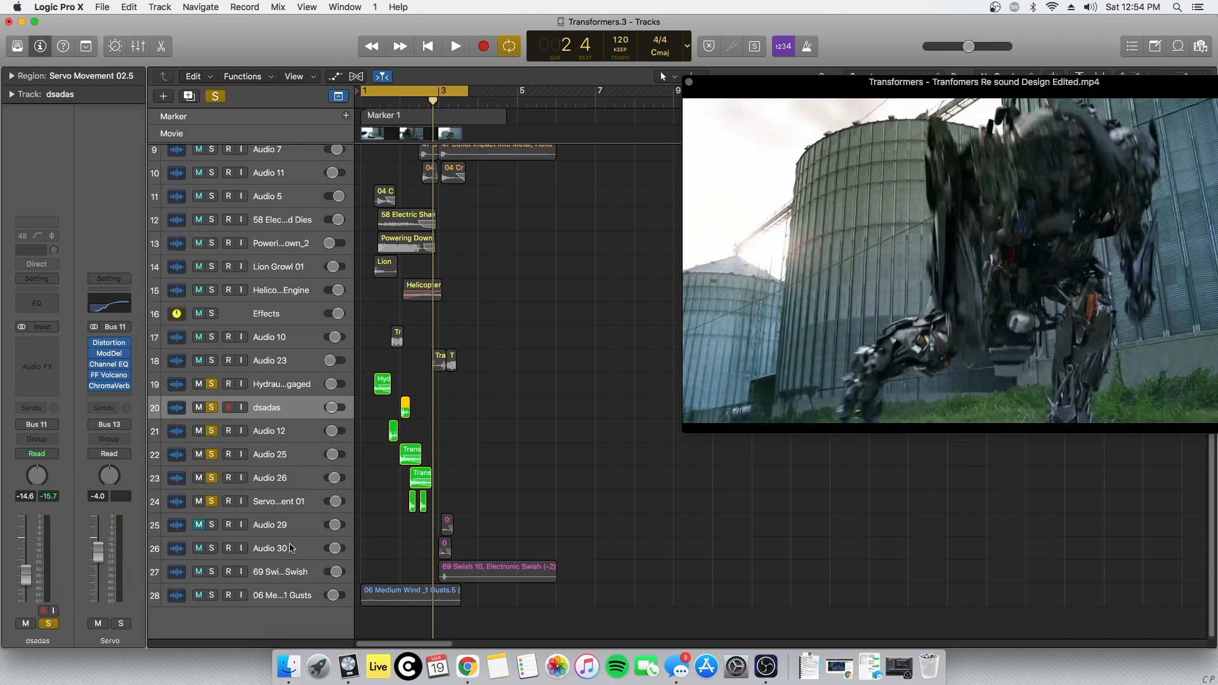
key(space)
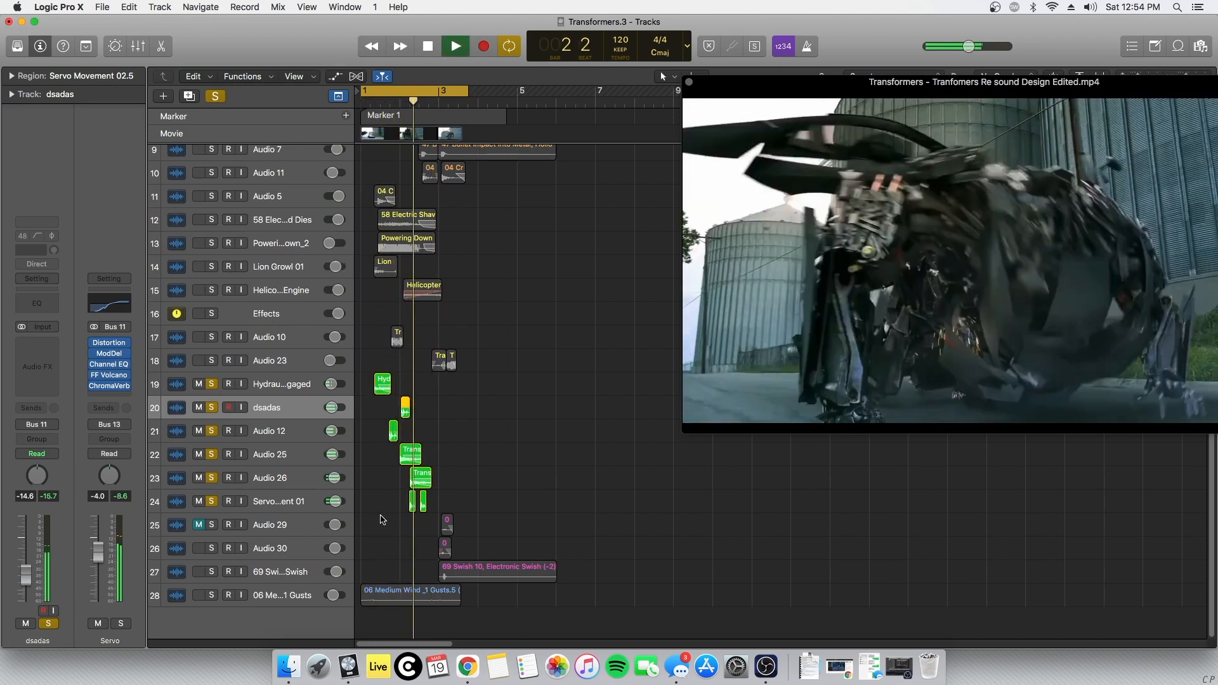
key(space)
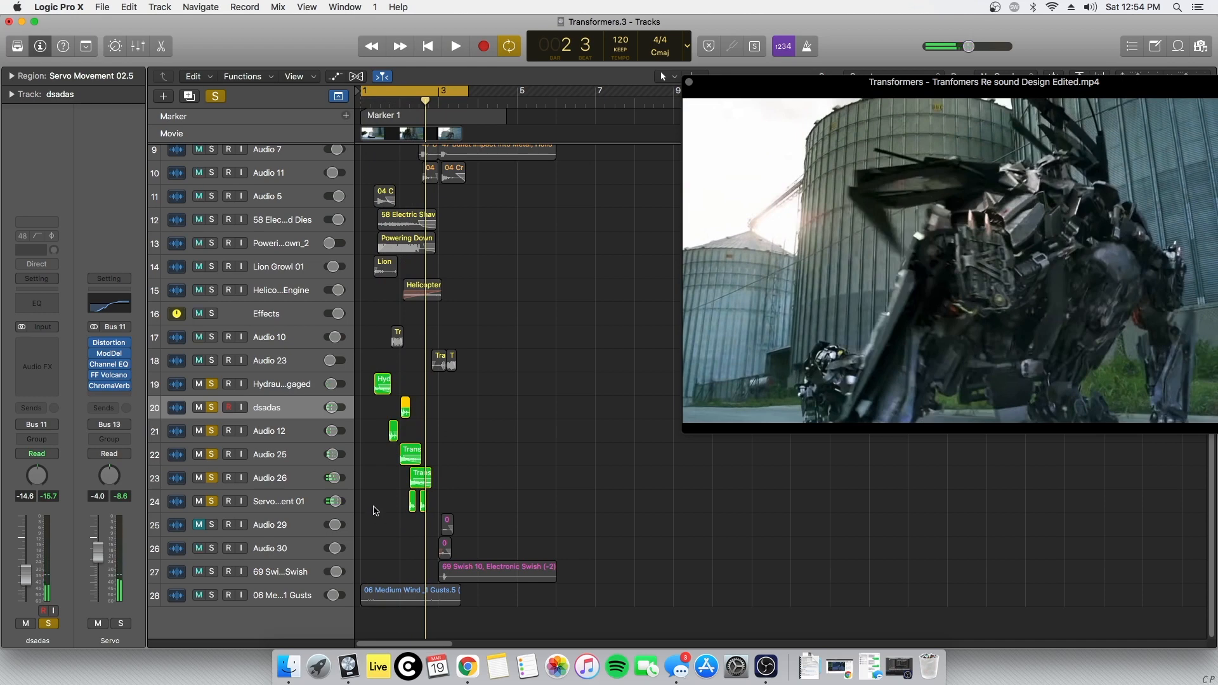
Clear the solos on tracks 19 to 24 and unmute the Audio 29 track
drag(211, 384, 203, 506)
click(189, 527)
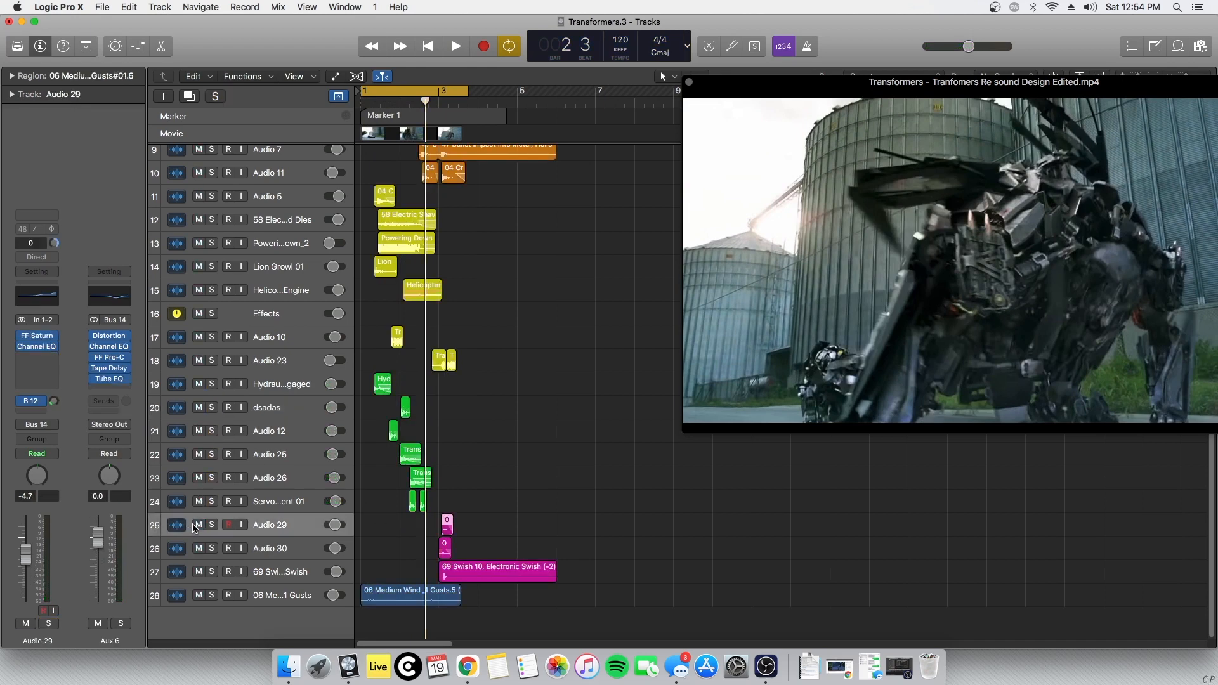
Solo the yellow tracks 11 to 18, from Audio 5 to Audio 23, and play them back with the movie
scroll(269, 281, up, 2)
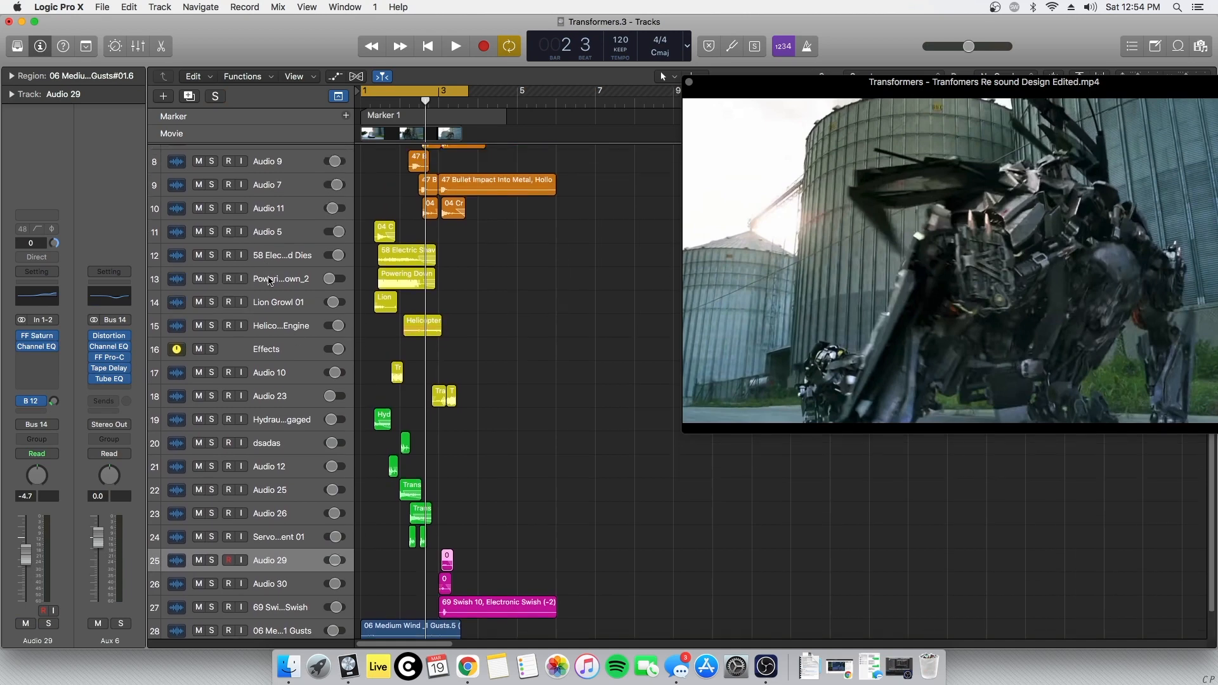
scroll(251, 274, up, 1)
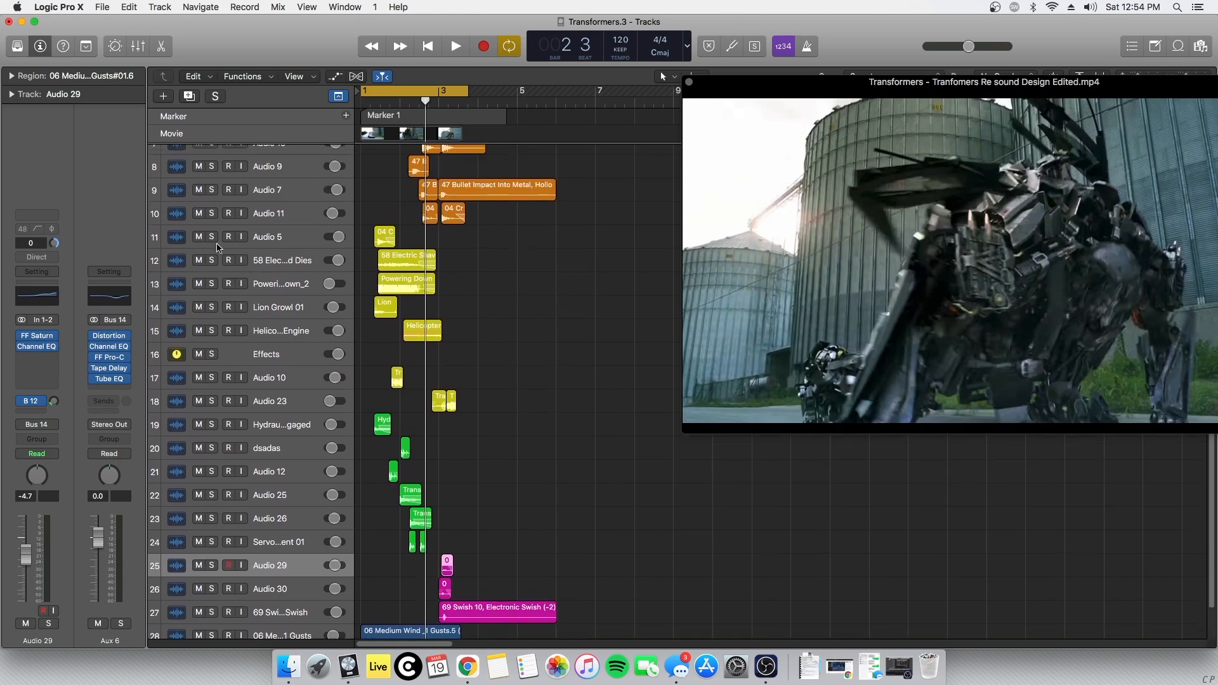
drag(213, 240, 212, 401)
key(space)
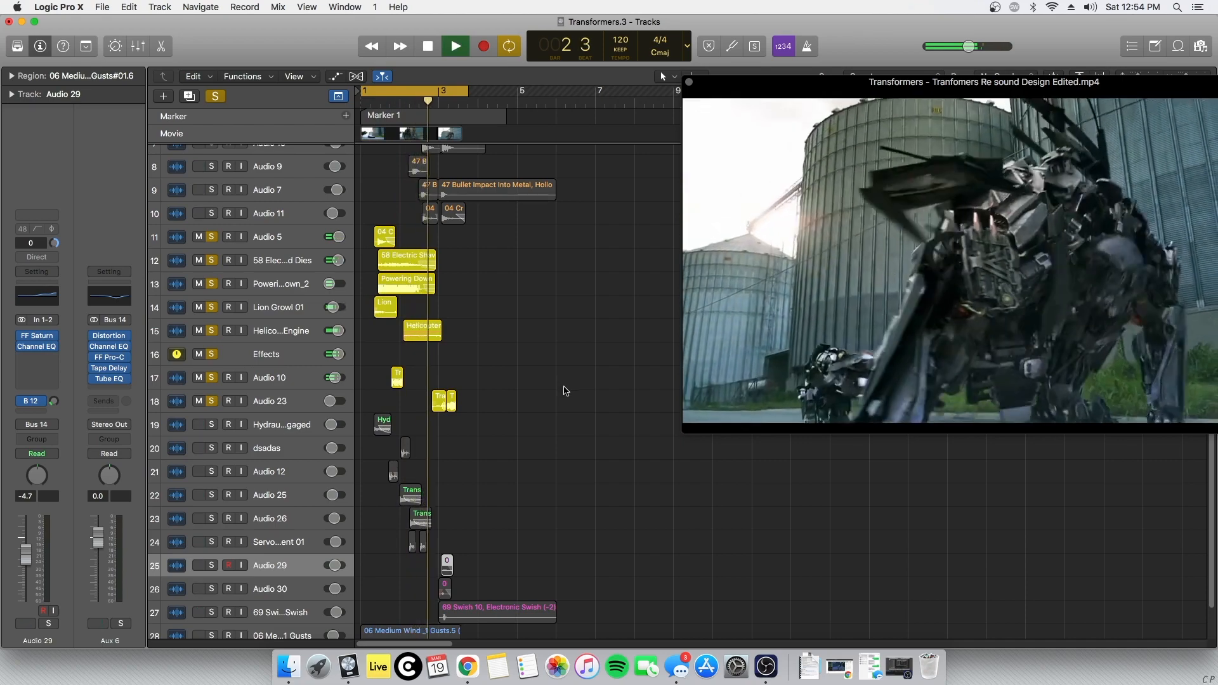
key(space)
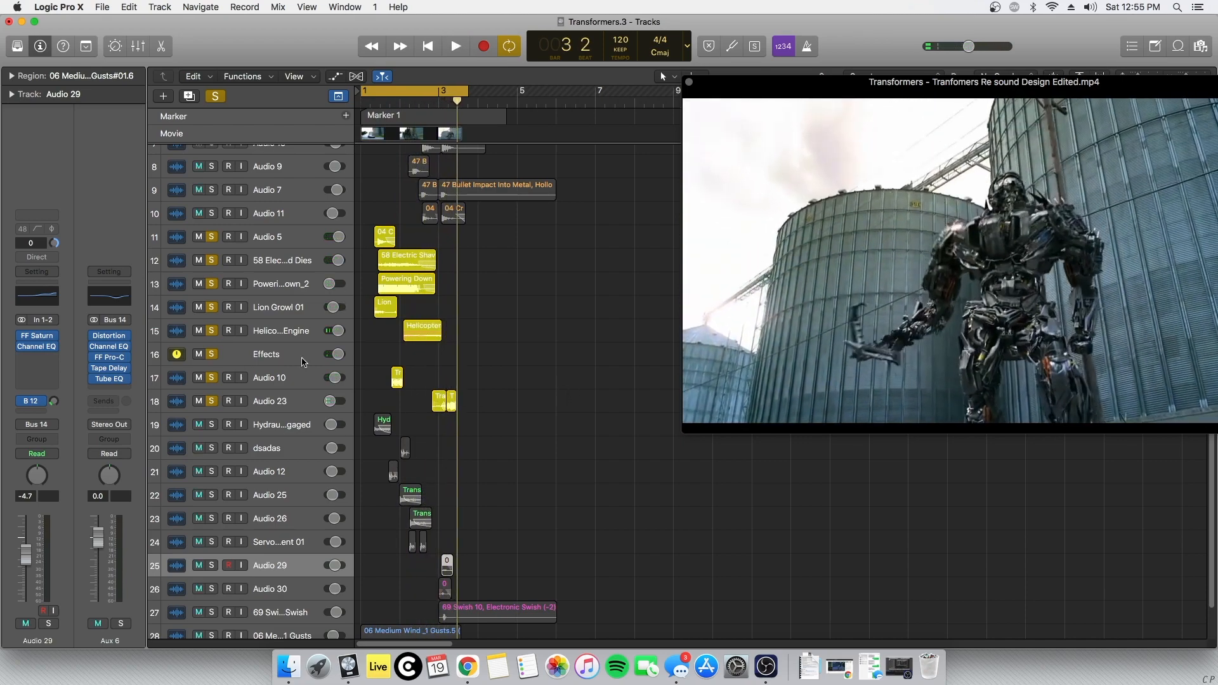
Solo only the Audio 5 track, examine its region and track settings, and play it back
drag(211, 237, 210, 398)
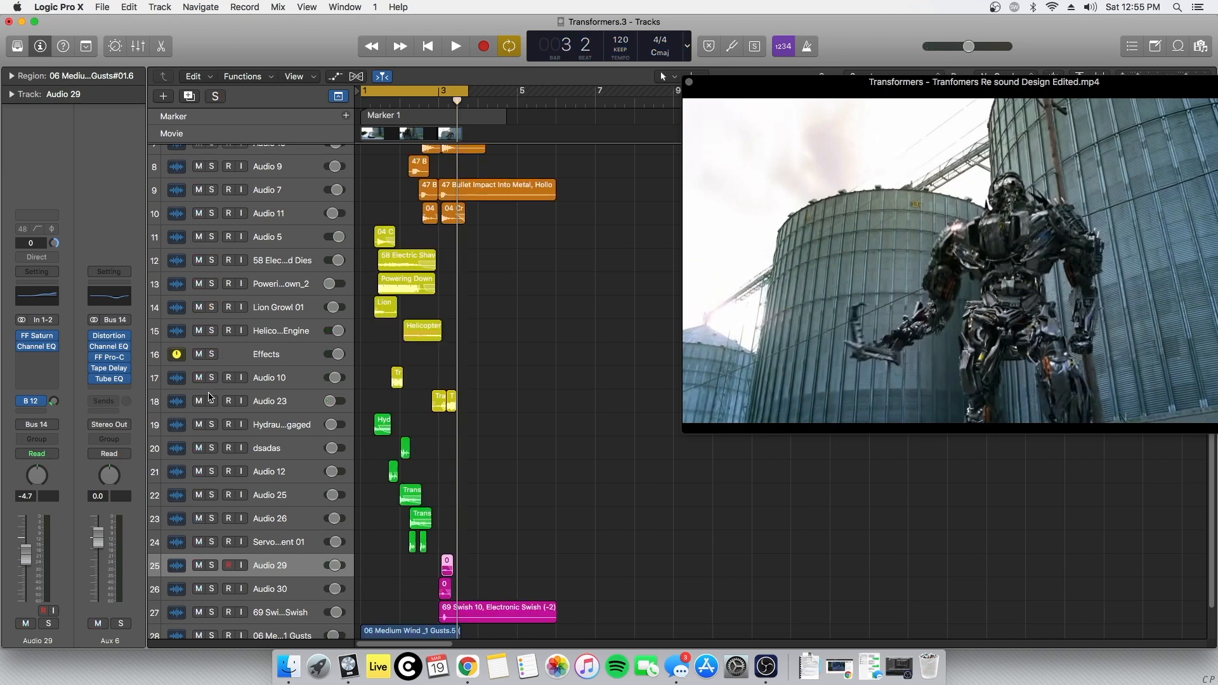
click(271, 239)
click(211, 236)
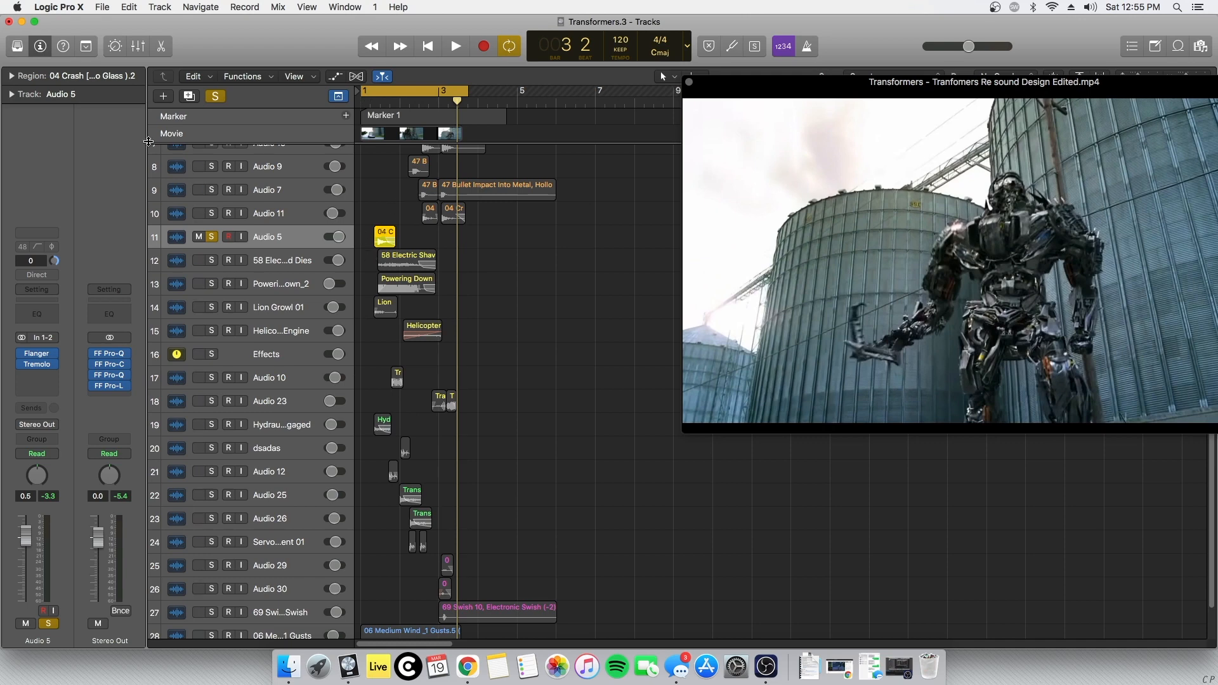
click(11, 75)
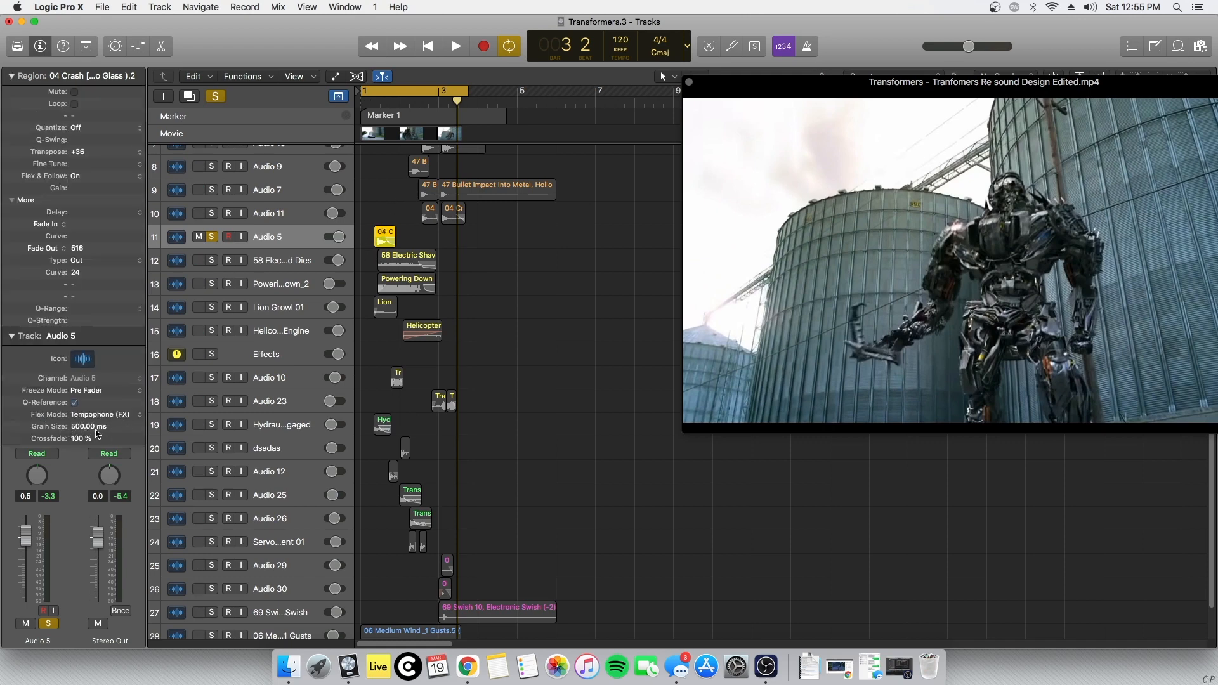
key(space)
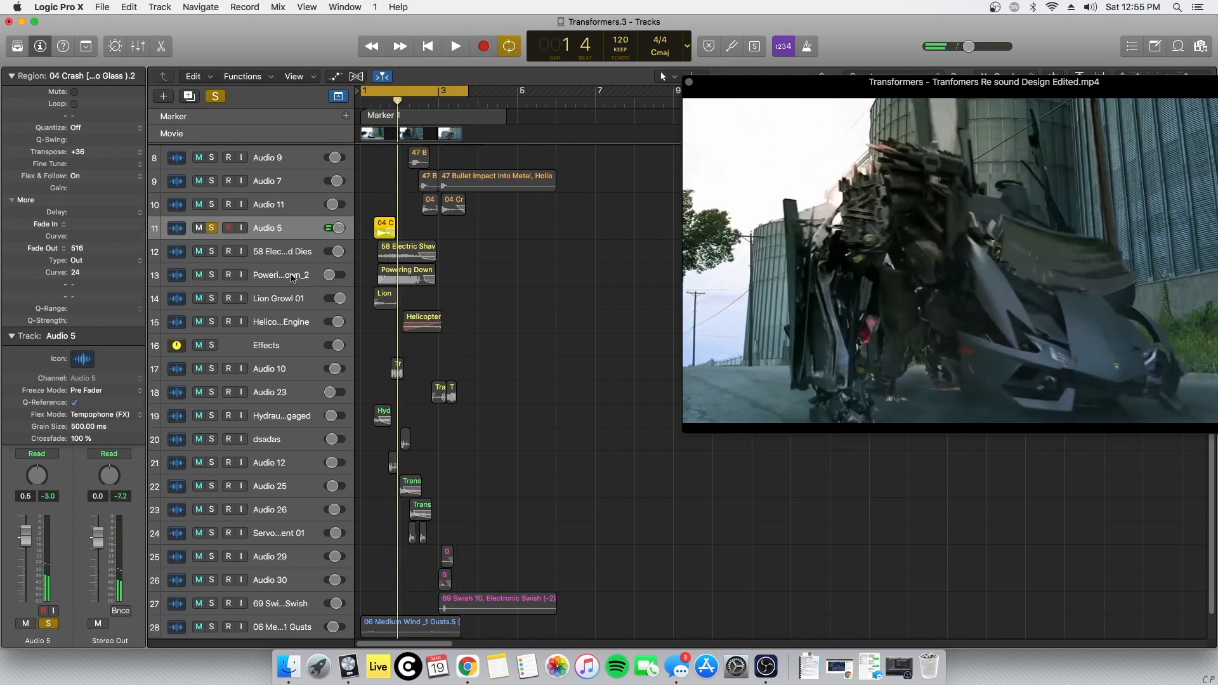
Solo only the 58 Electric Shaver track, play it back from near the start of the clip, and examine its effects chain
click(212, 229)
click(211, 251)
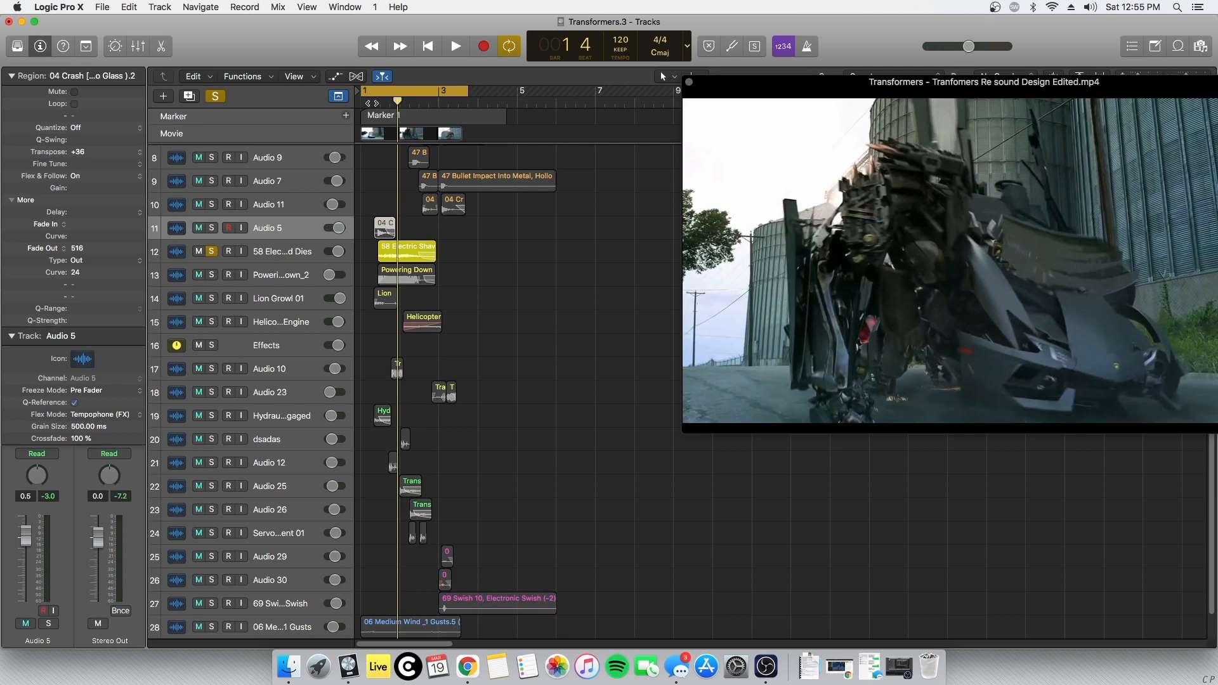
click(371, 98)
key(space)
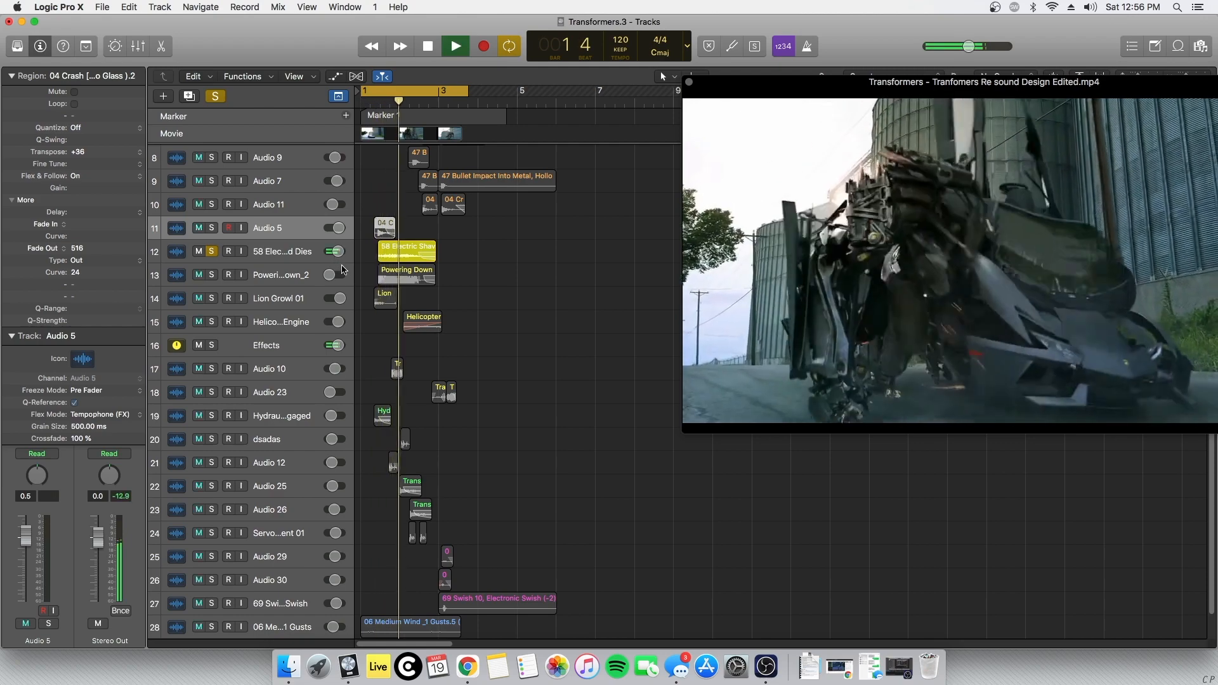
key(space)
click(296, 254)
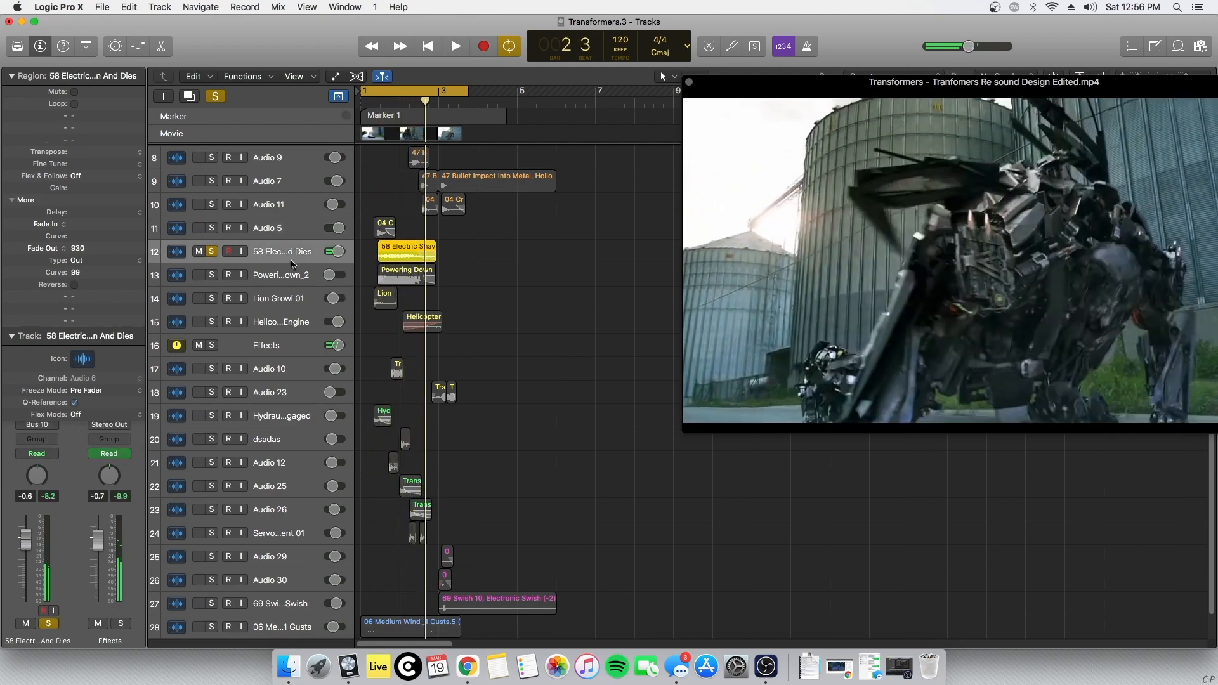
click(11, 76)
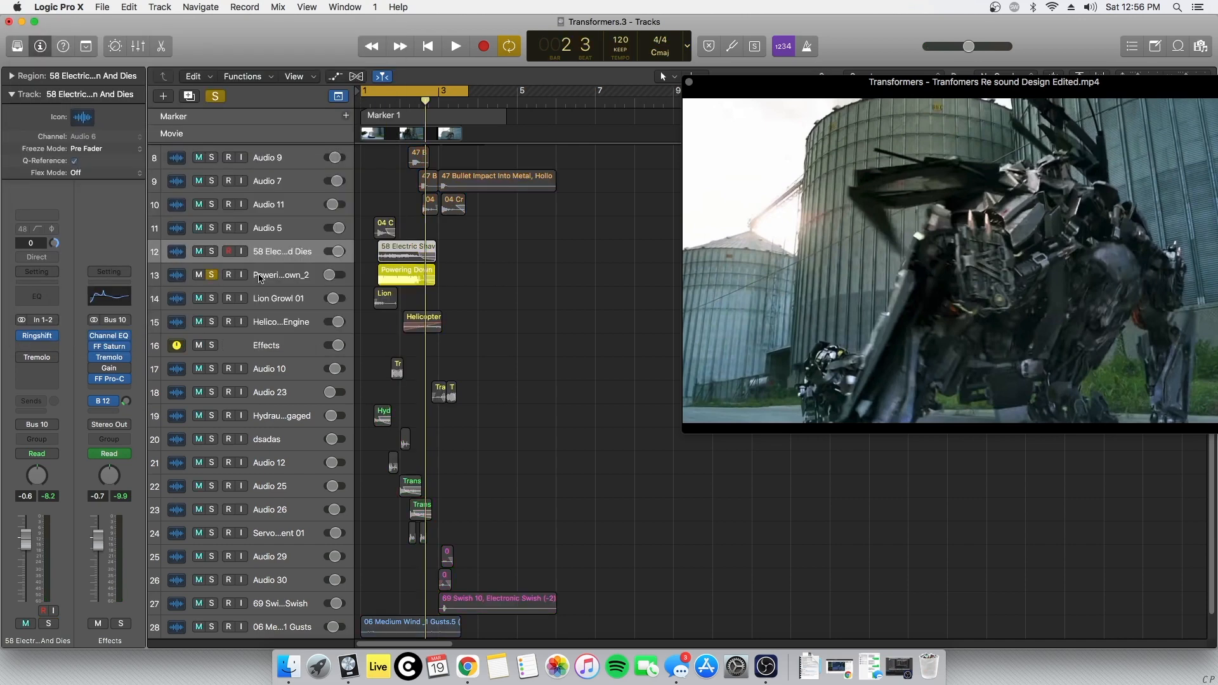
Examine the Powering Down_2 track's effects chain and play the soloed track from near the start of the clip
click(260, 280)
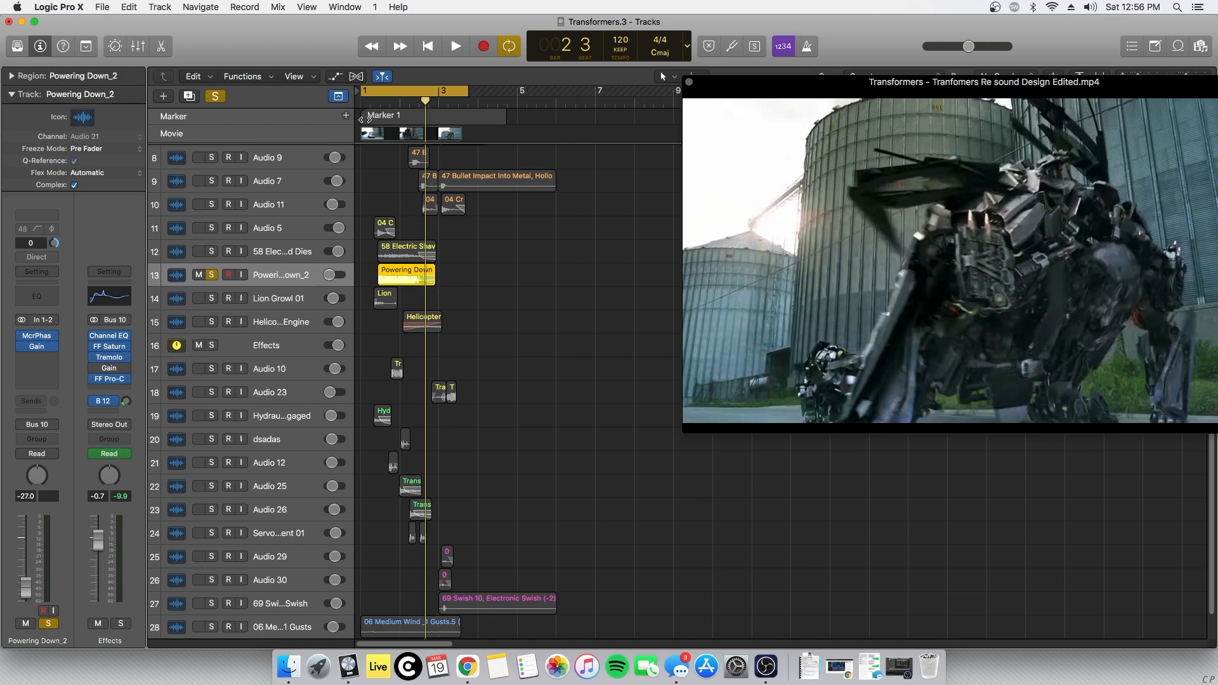
click(370, 101)
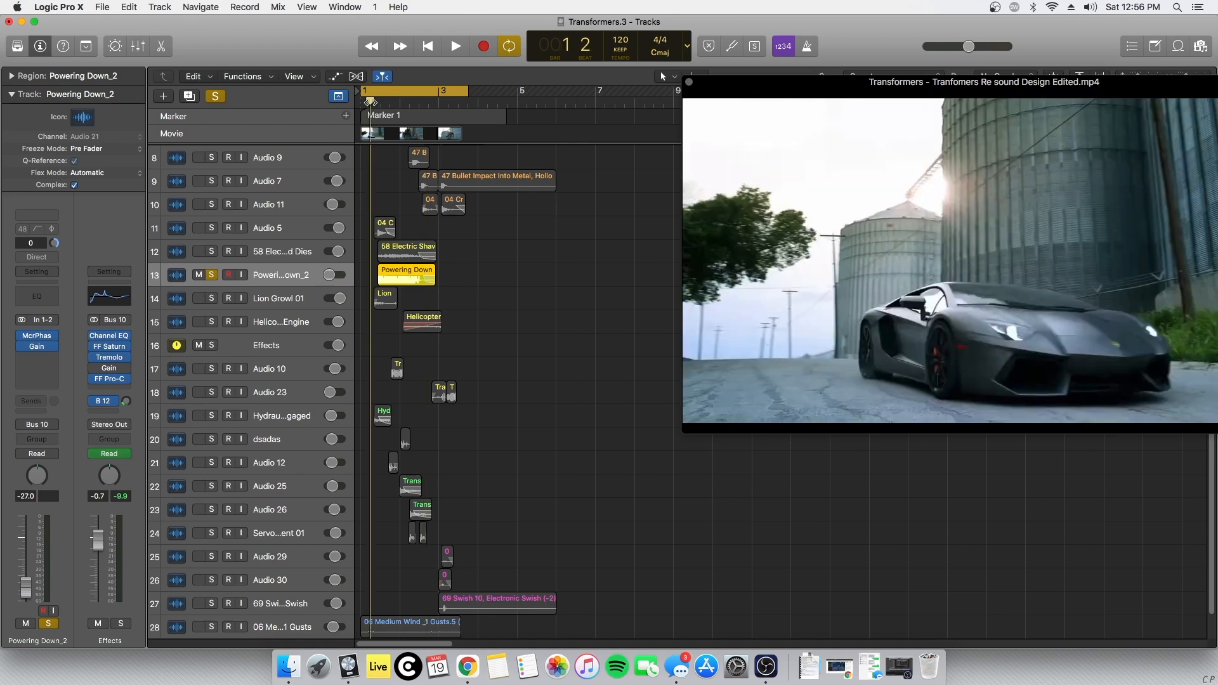
key(space)
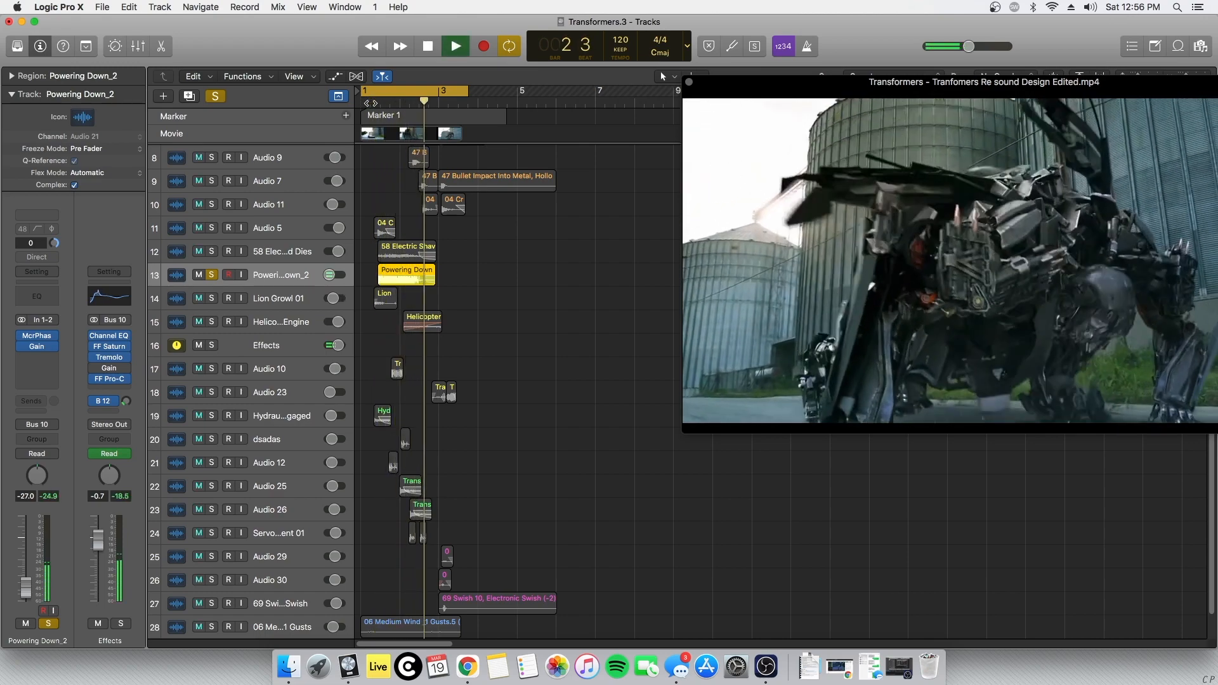
key(space)
Solo only the Lion Growl 01 track and play it back with the movie
click(211, 277)
click(211, 298)
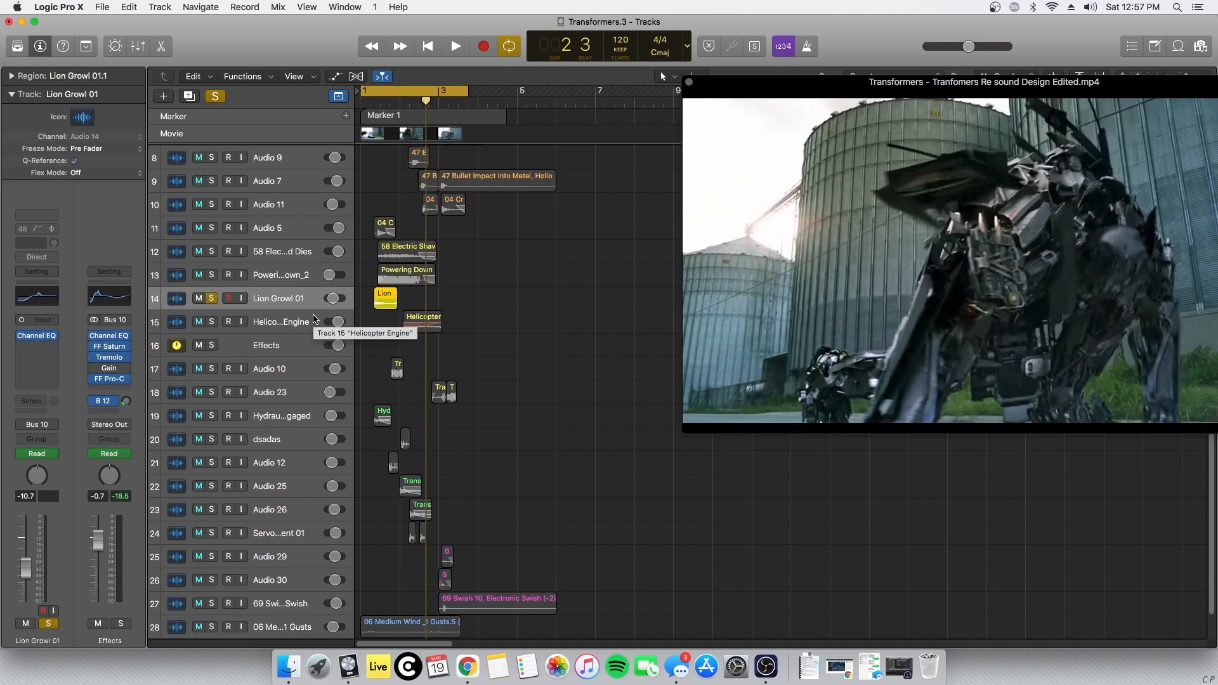
key(space)
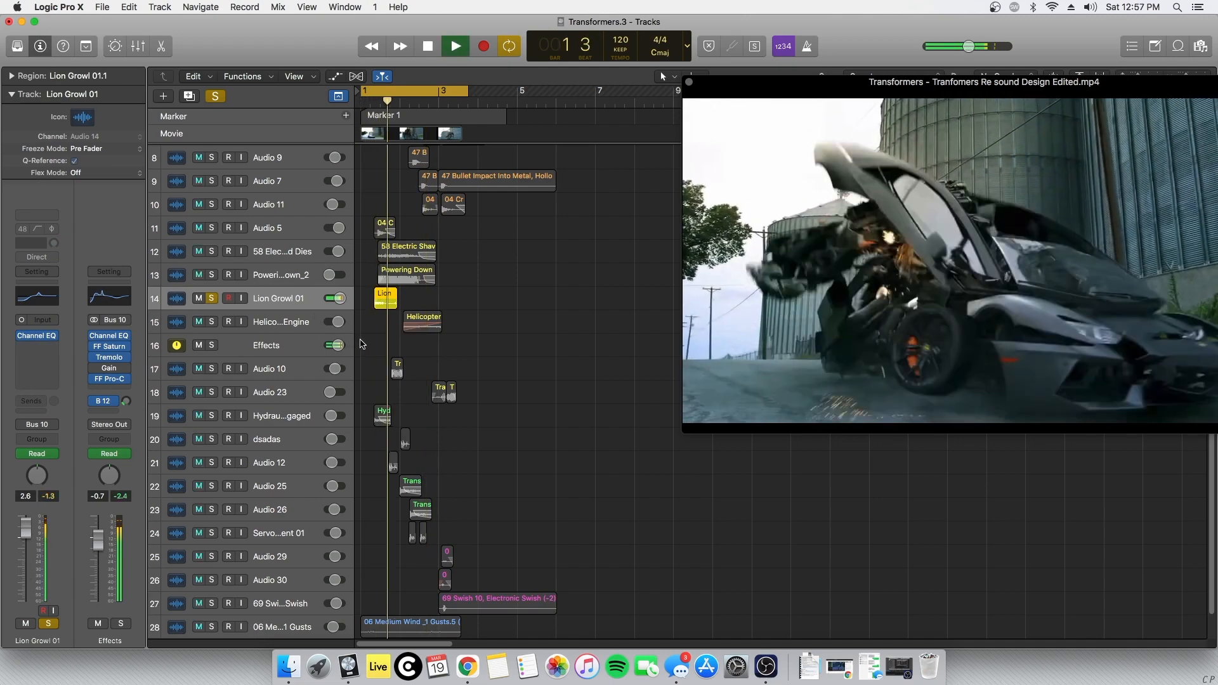
key(space)
Add Powering Down_2 and 58 Electric Shaver to the solo, and examine the channel strips of tracks 11 to 14
click(211, 275)
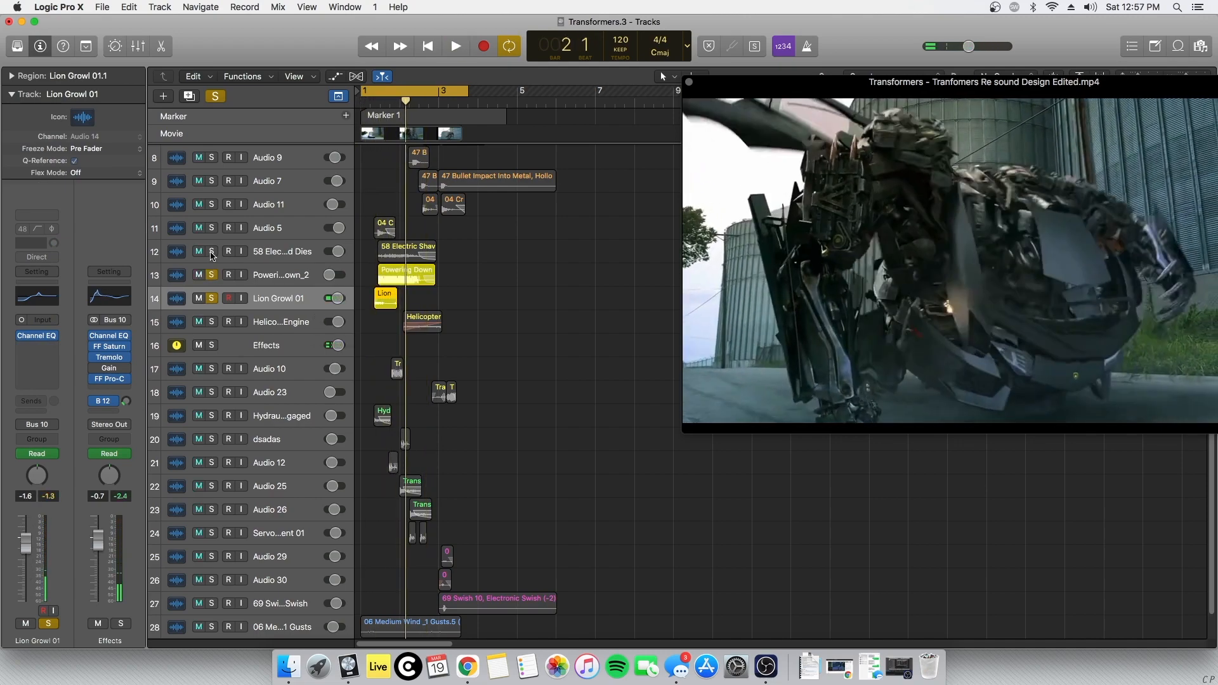
click(211, 251)
click(278, 229)
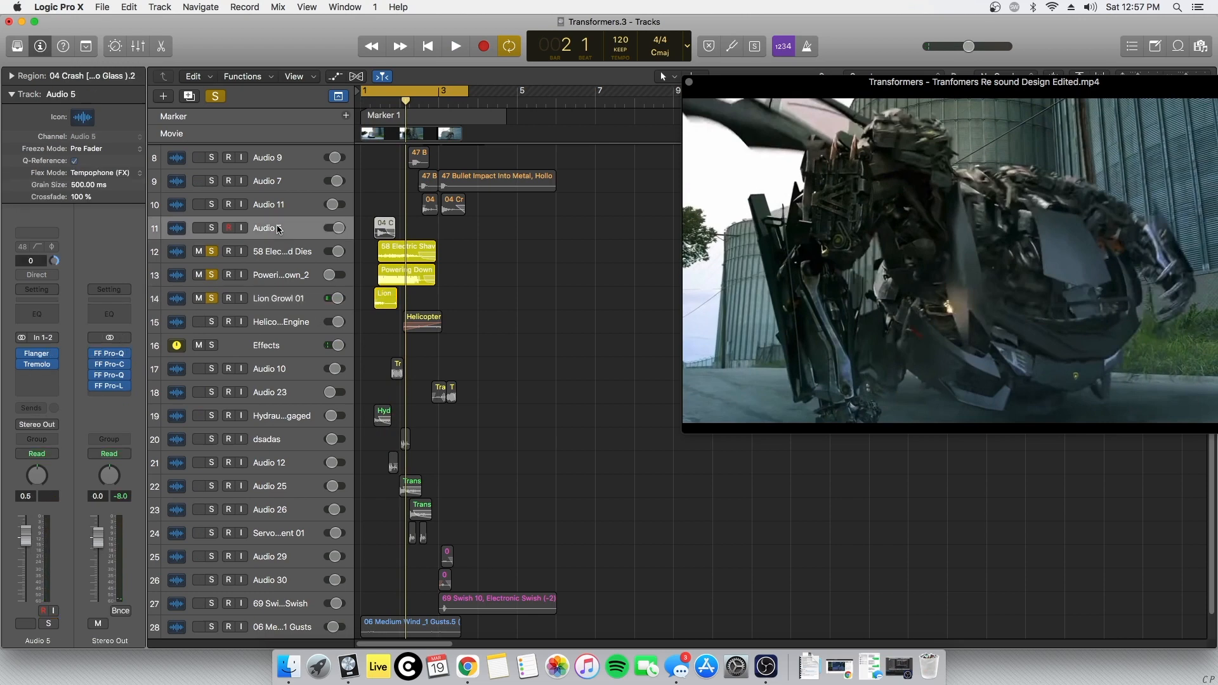
click(281, 257)
click(279, 279)
click(279, 301)
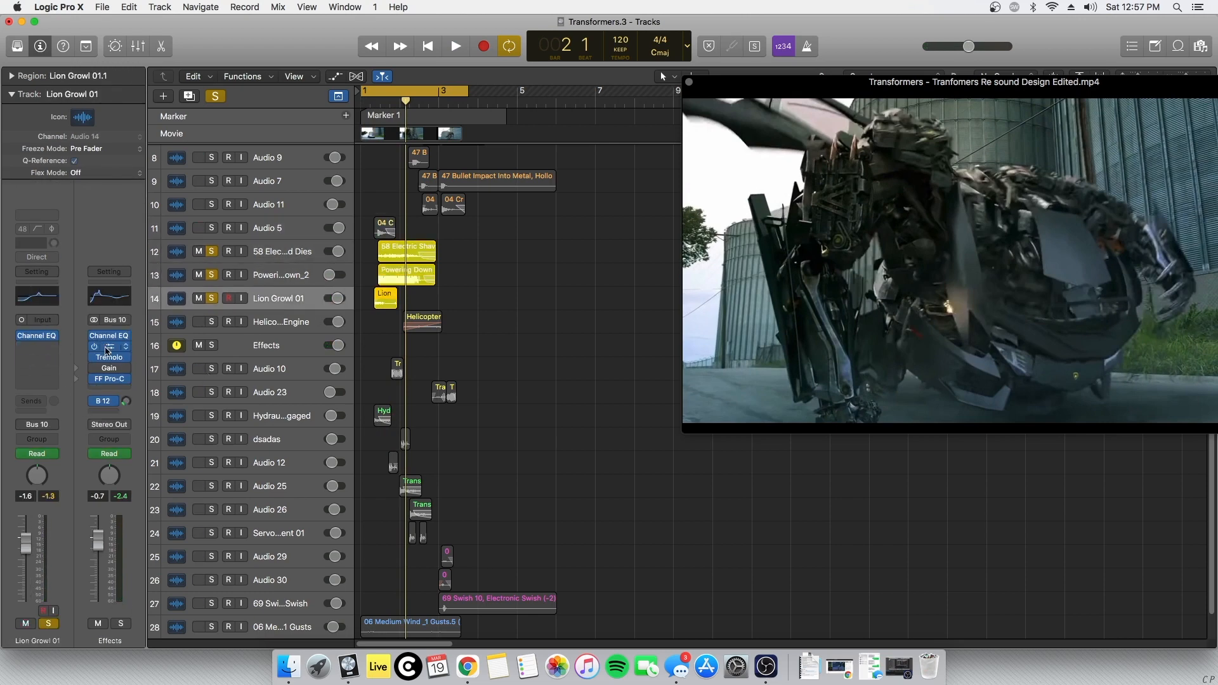
Play back the soloed tracks and display the Effects track's FF Saturn Band 1 Feedback Frequency automation
click(290, 349)
key(space)
key(a)
click(288, 352)
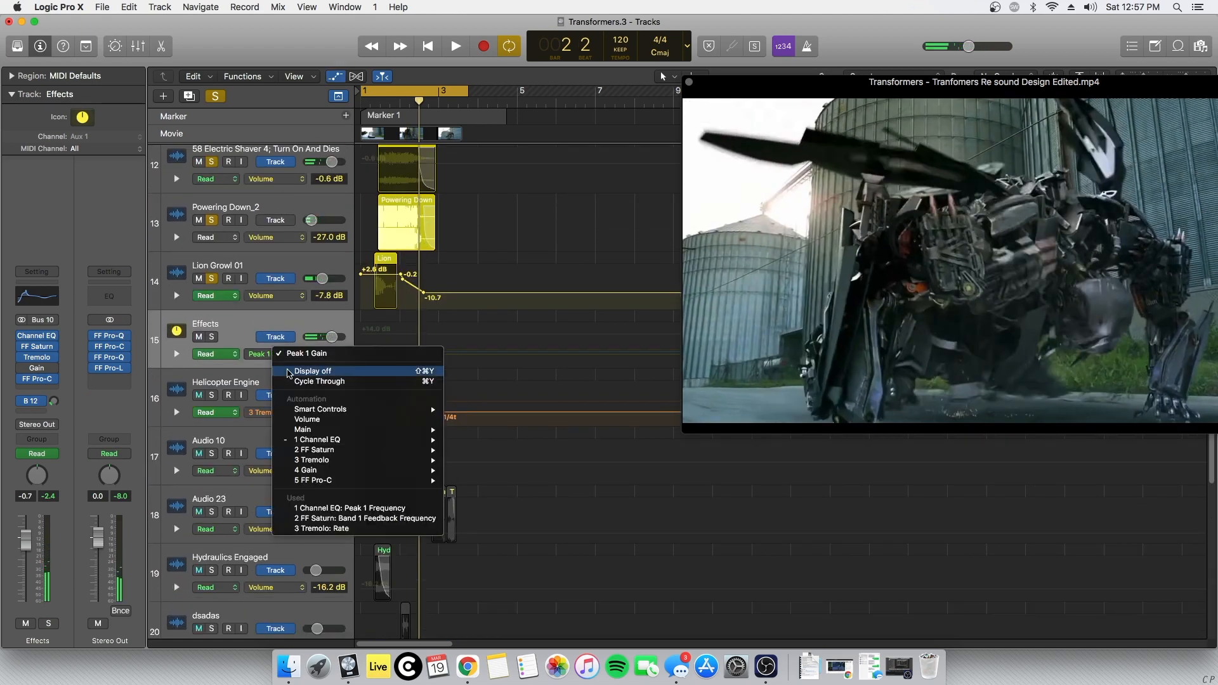
click(324, 518)
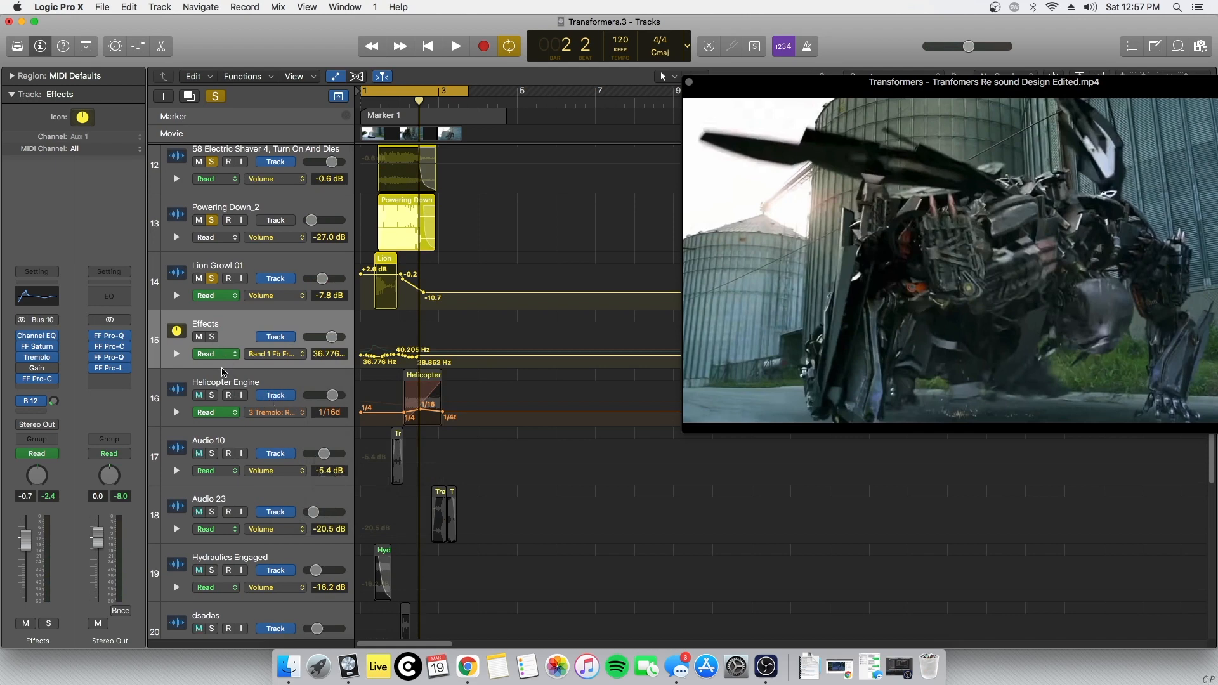
Examine the FF Saturn plug-in's settings on the Effects track and its list of automatable parameters
mouse_move(36, 350)
click(35, 347)
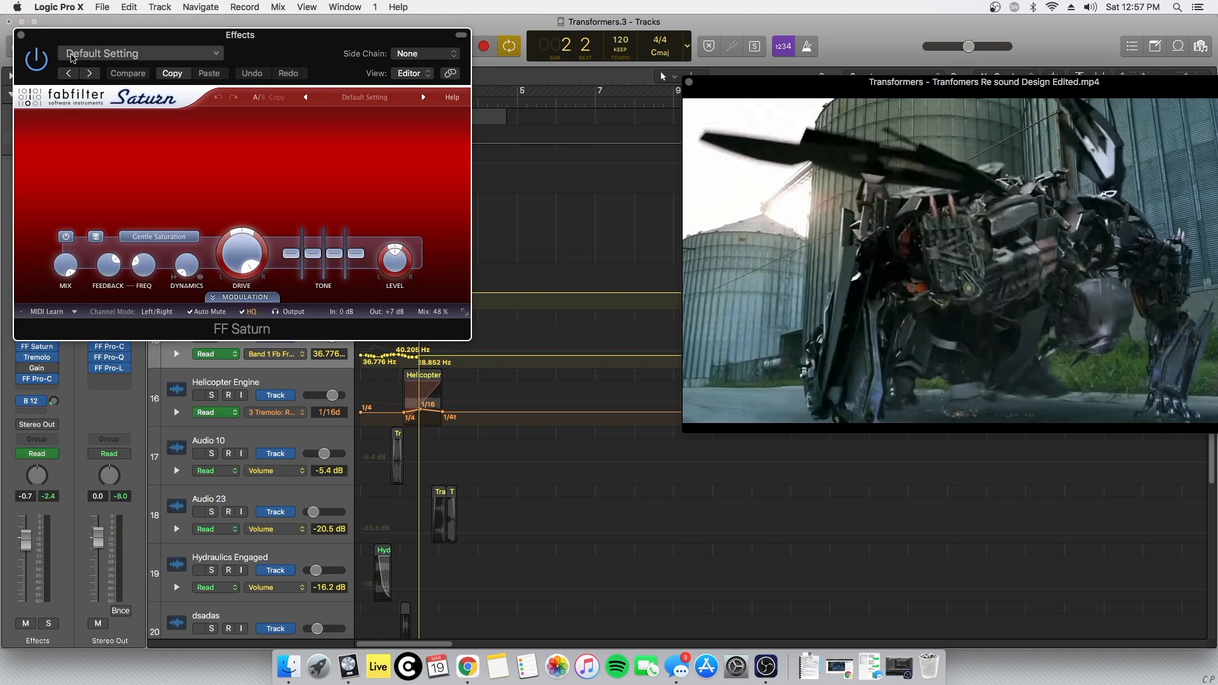
click(20, 35)
click(270, 354)
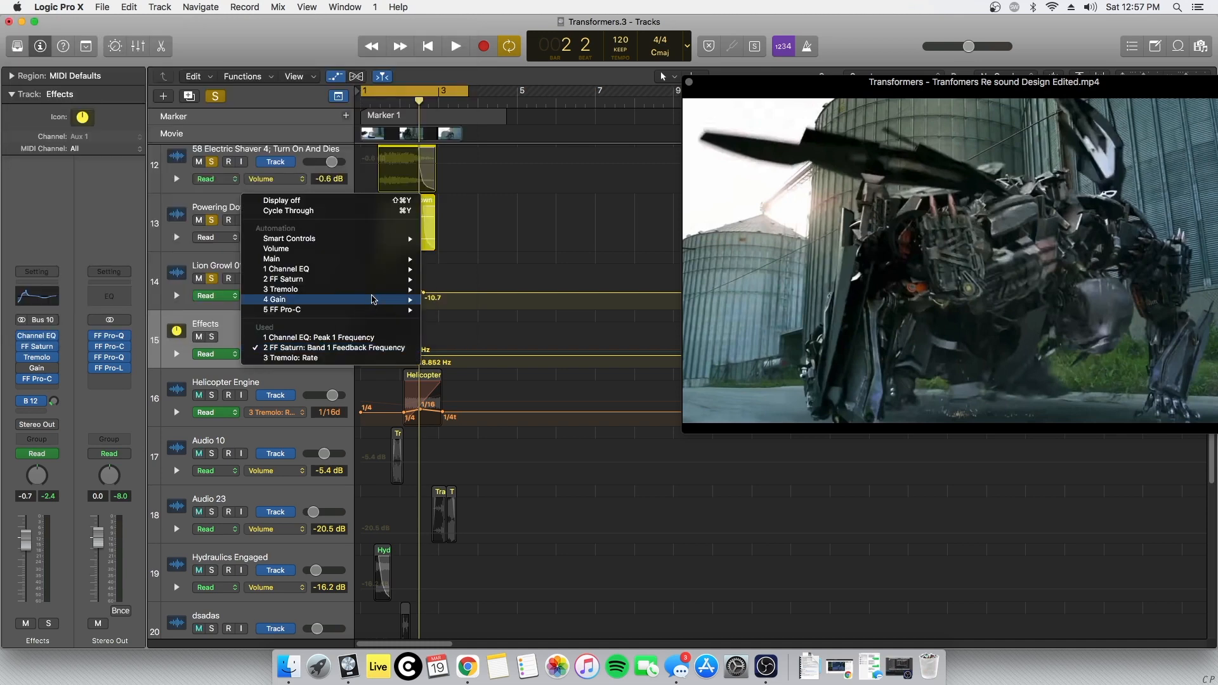
mouse_move(381, 283)
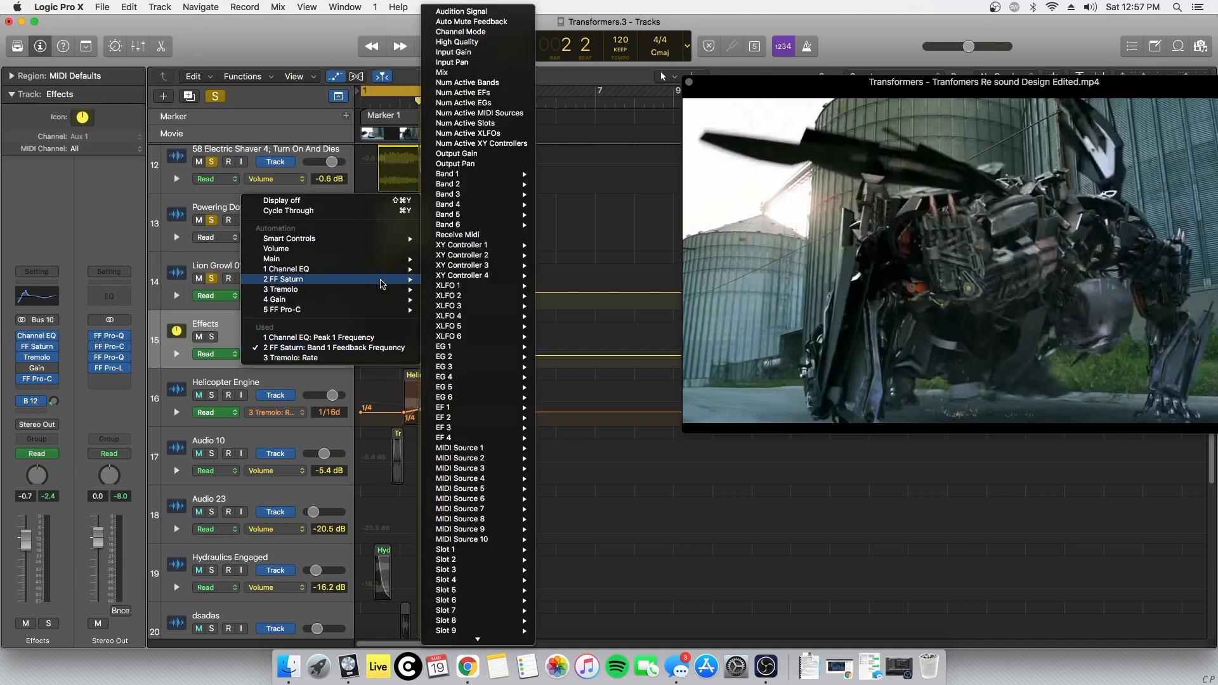
scroll(470, 621, down, 5)
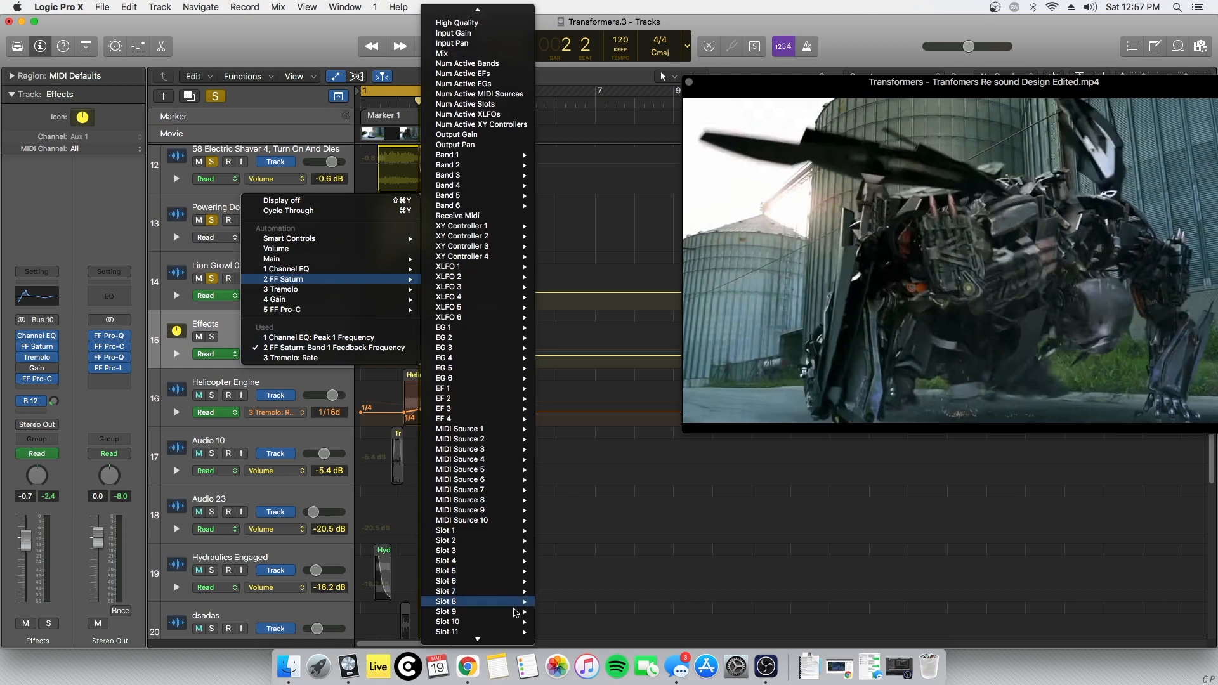
scroll(499, 636, down, 3)
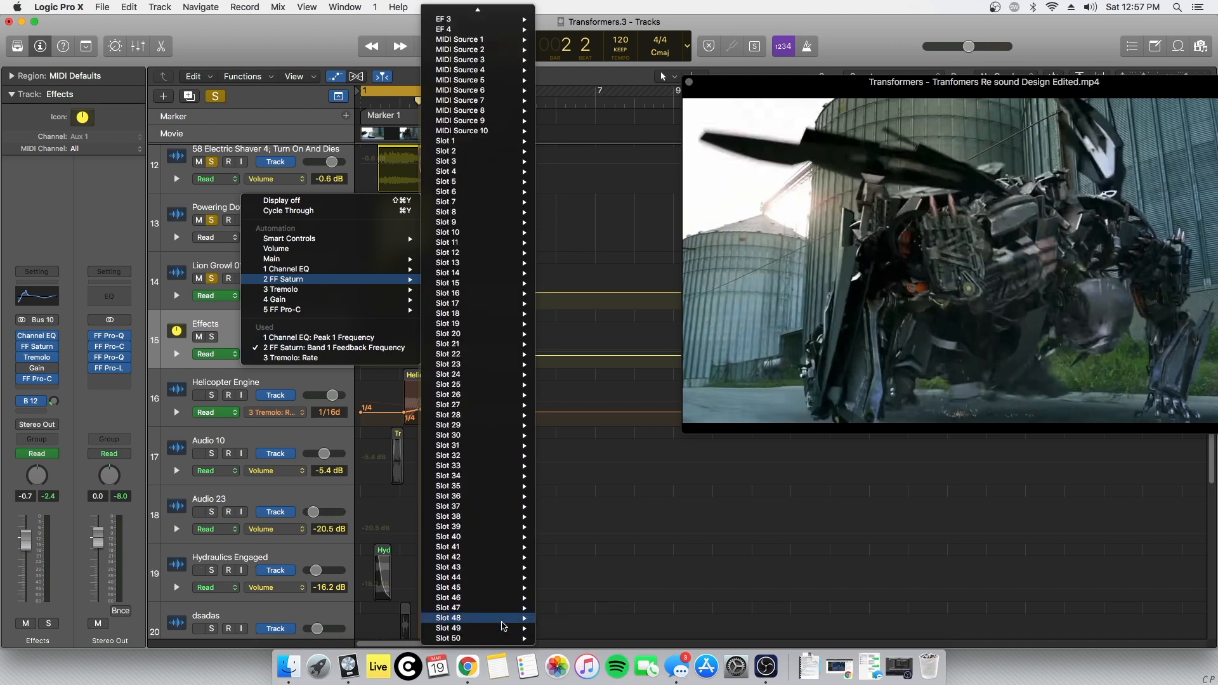
Set the Effects track's automation mode to Touch and examine the FF Saturn frequency control
click(227, 350)
click(227, 353)
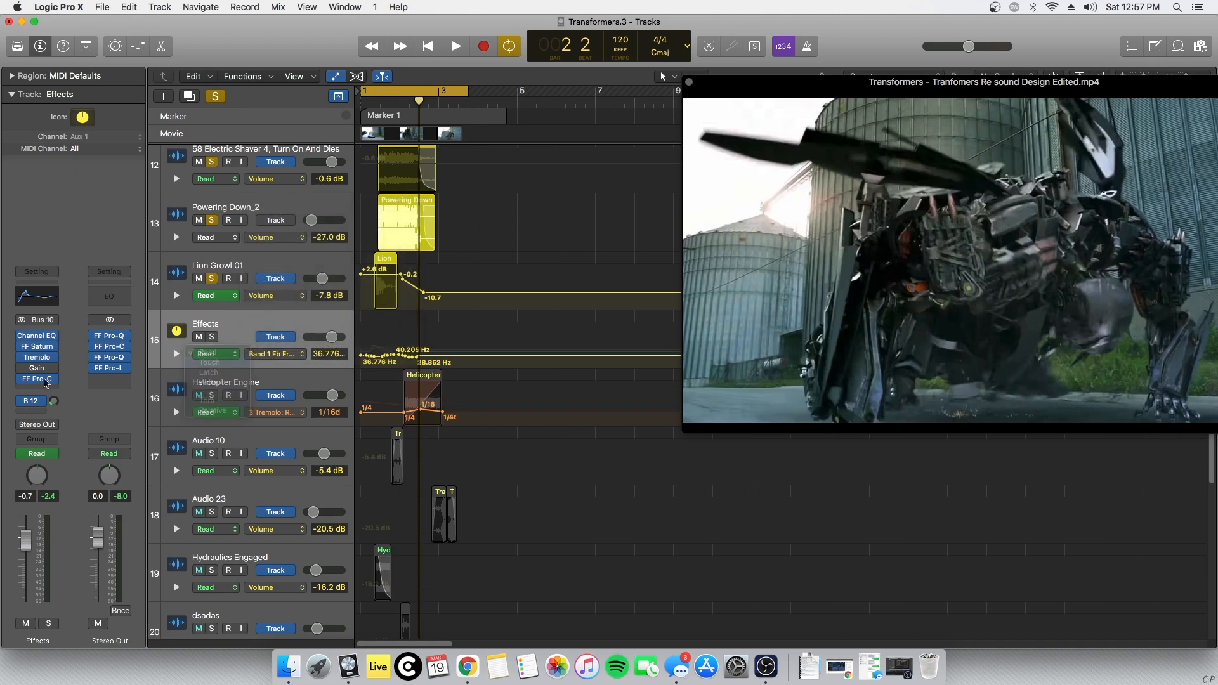
click(44, 349)
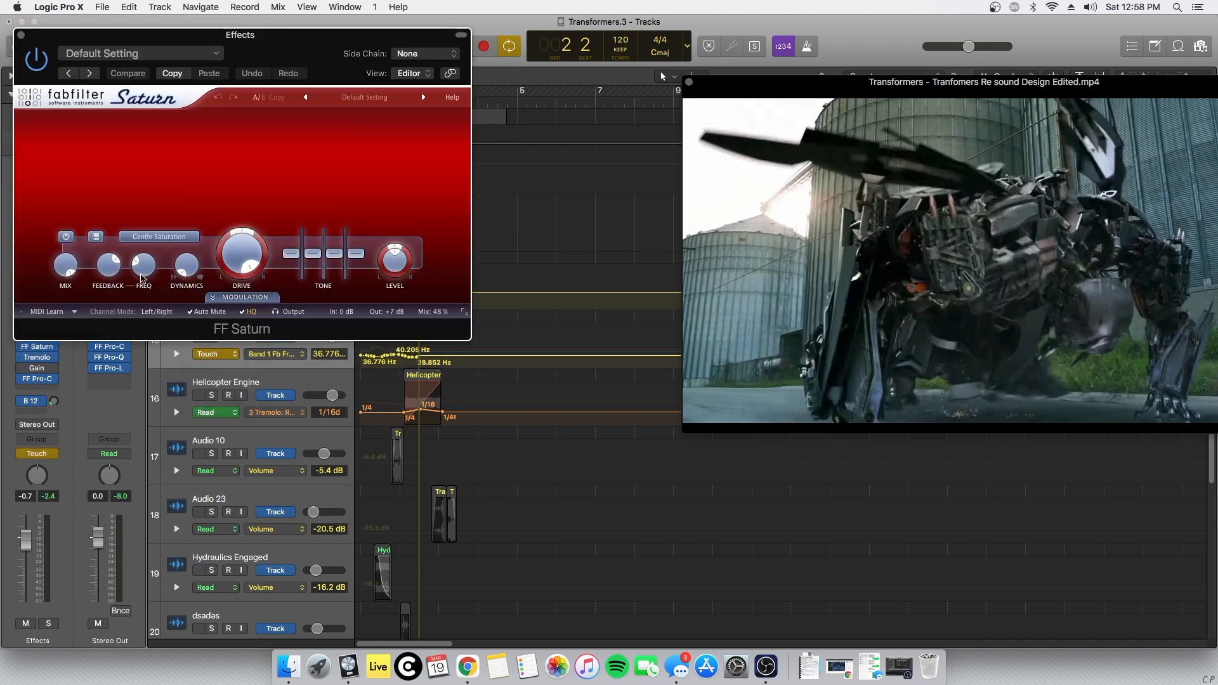
click(21, 35)
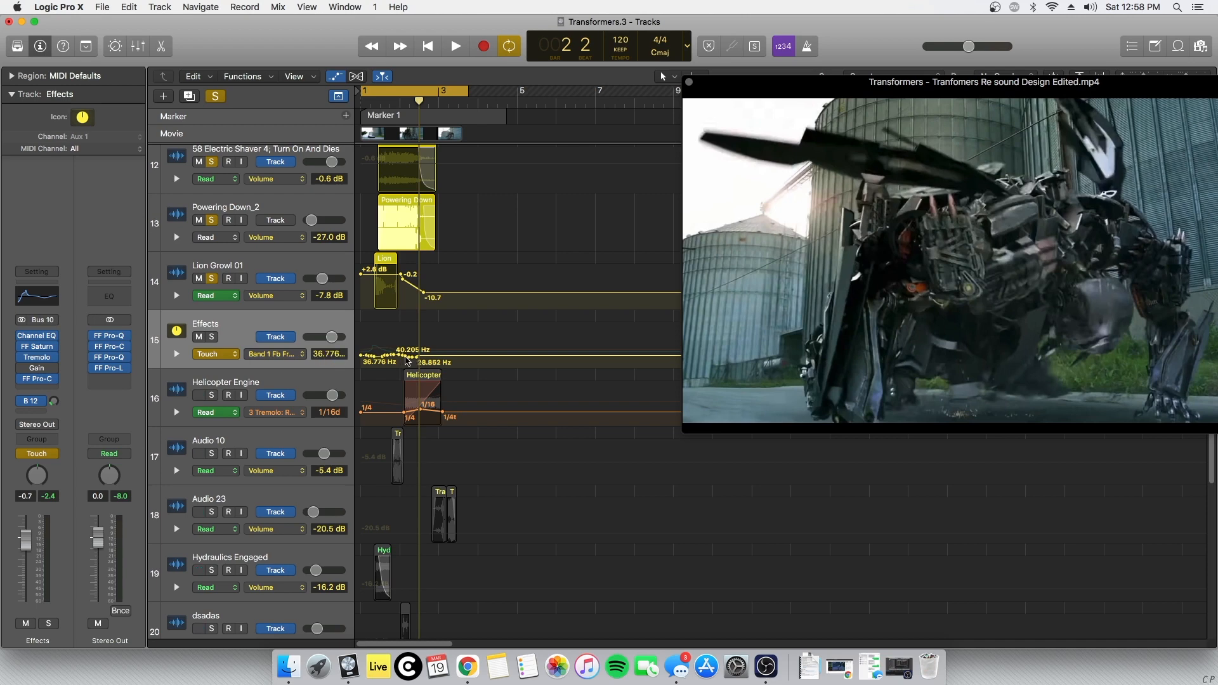
Hide the automation lanes and play back the Helicopter Engine track soloed on its own
key(a)
click(275, 343)
click(210, 339)
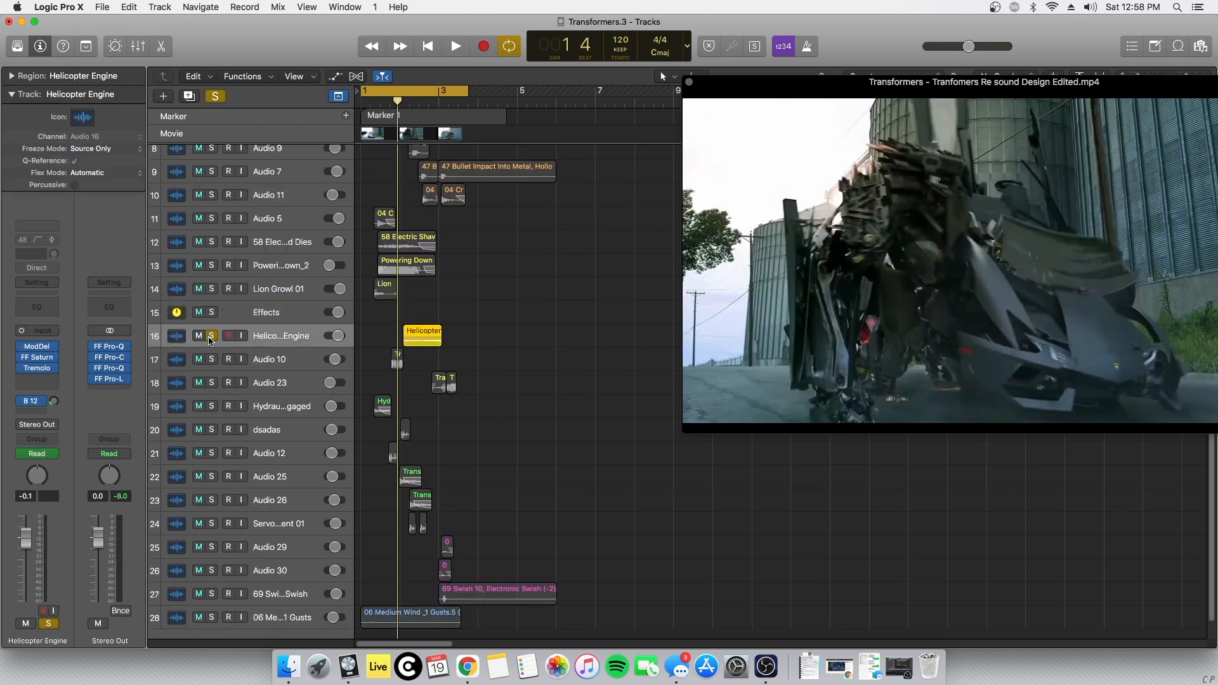
key(super+Right)
key(super+Right)
key(super+Right)
key(super+Down)
key(super+Down)
key(super+Down)
key(super+Down)
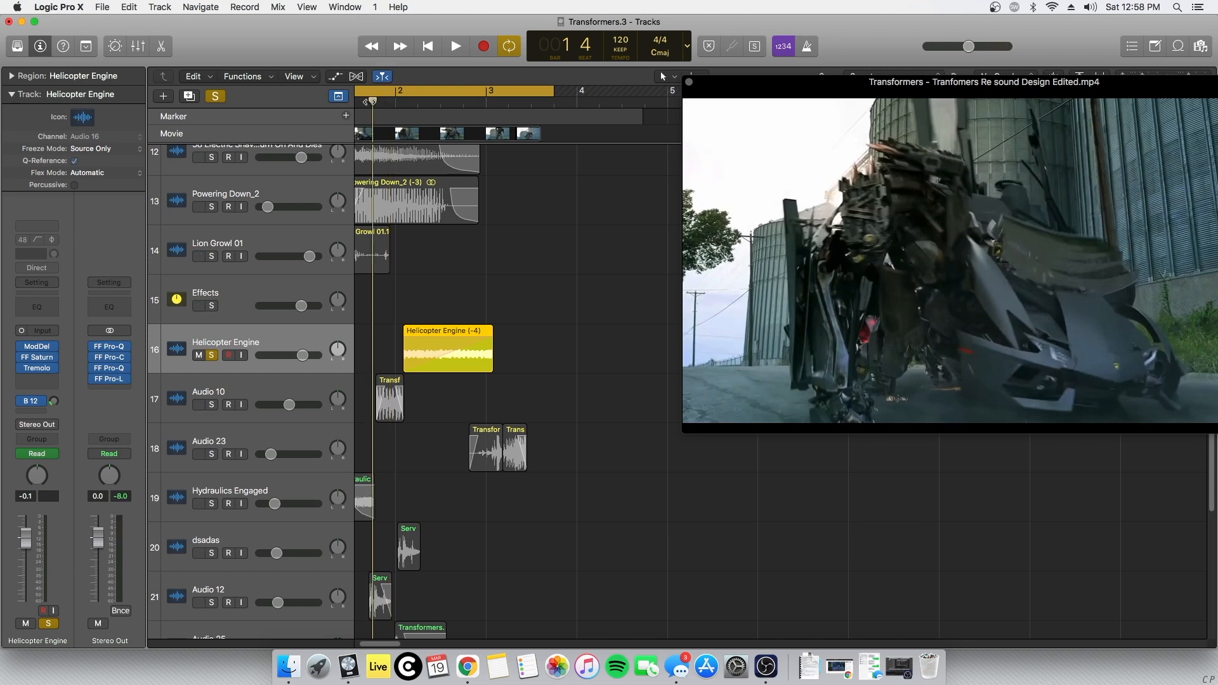
key(space)
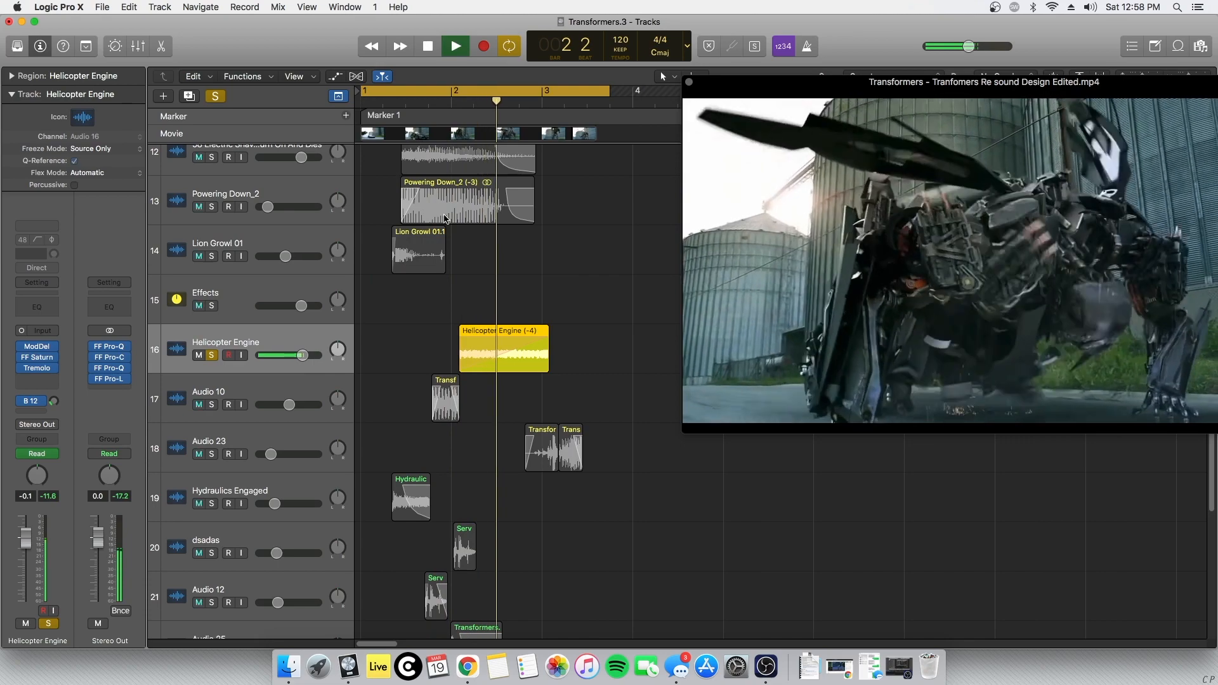
key(space)
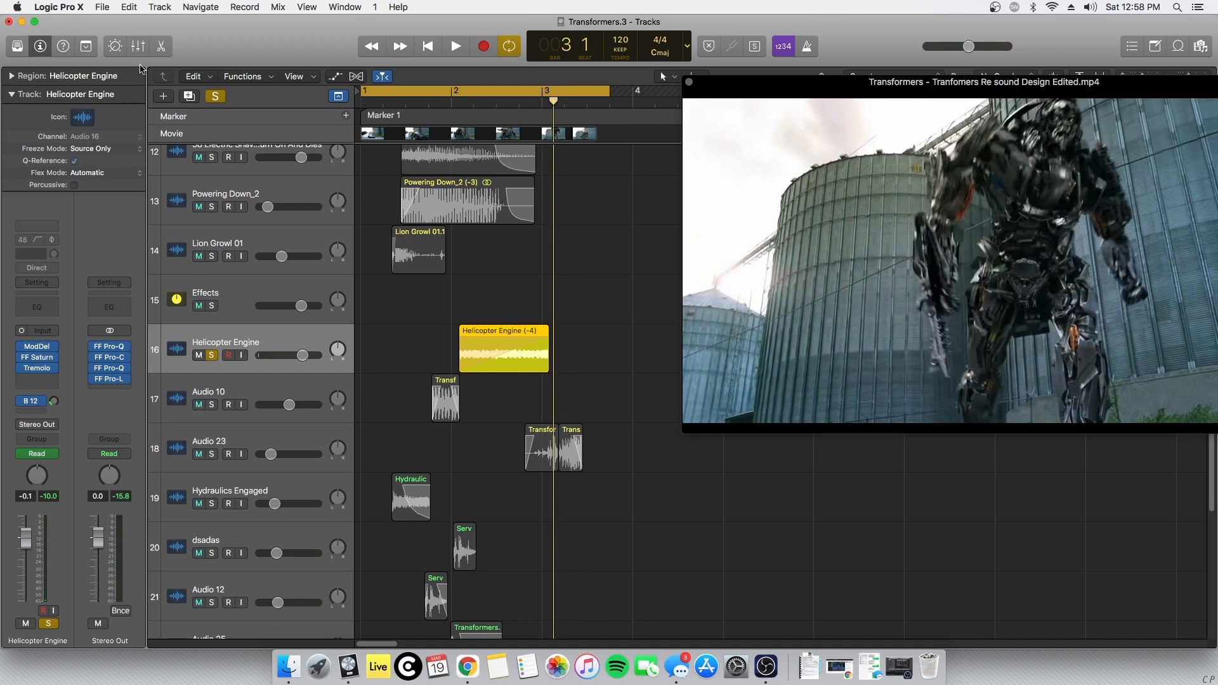
Examine the Helicopter Engine region's settings and the track's ModDel and Tremolo effects
click(11, 75)
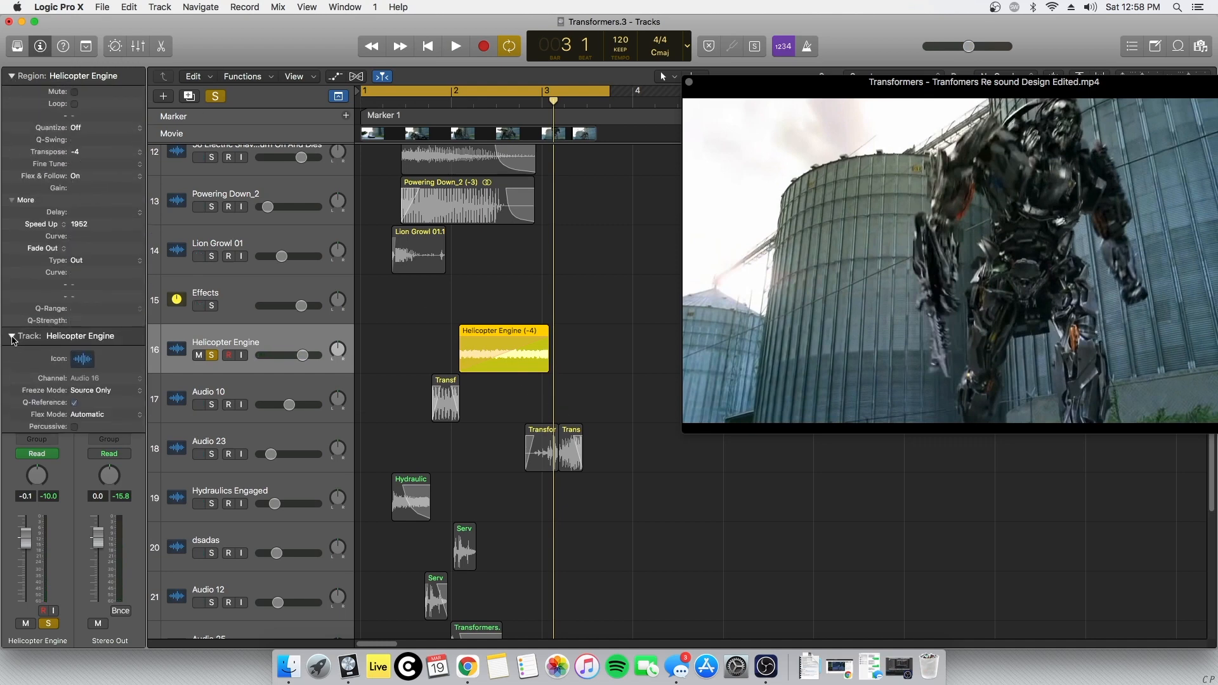
click(11, 76)
click(37, 349)
click(36, 348)
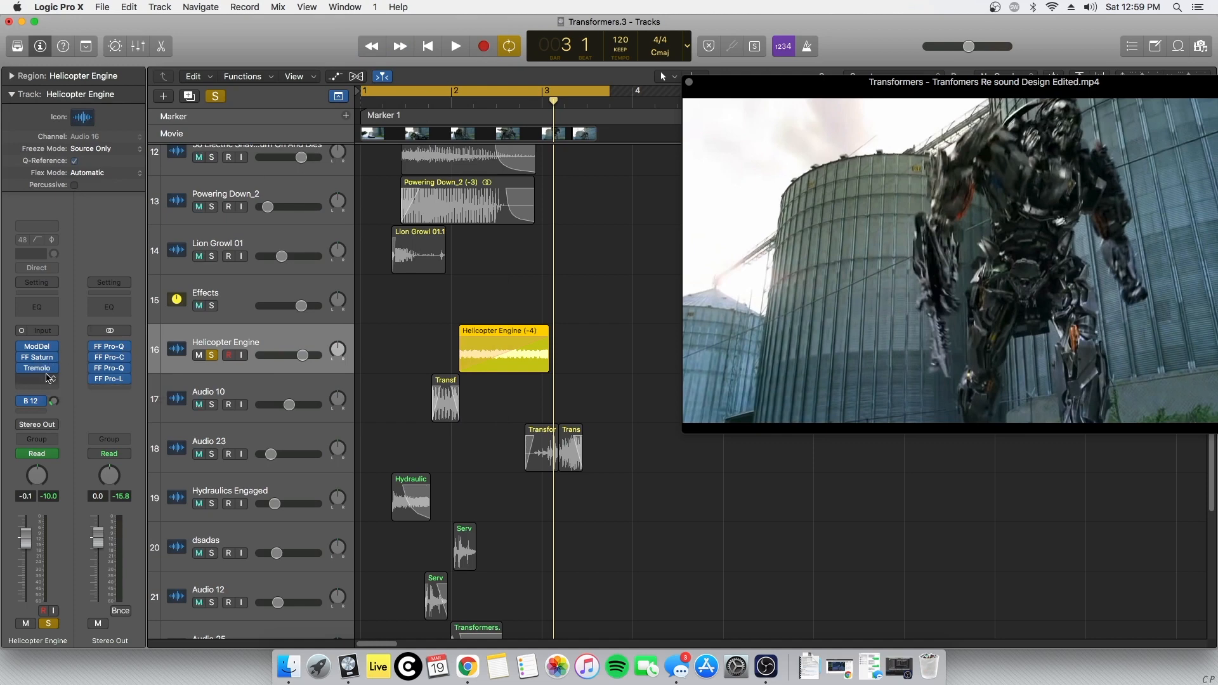
click(36, 368)
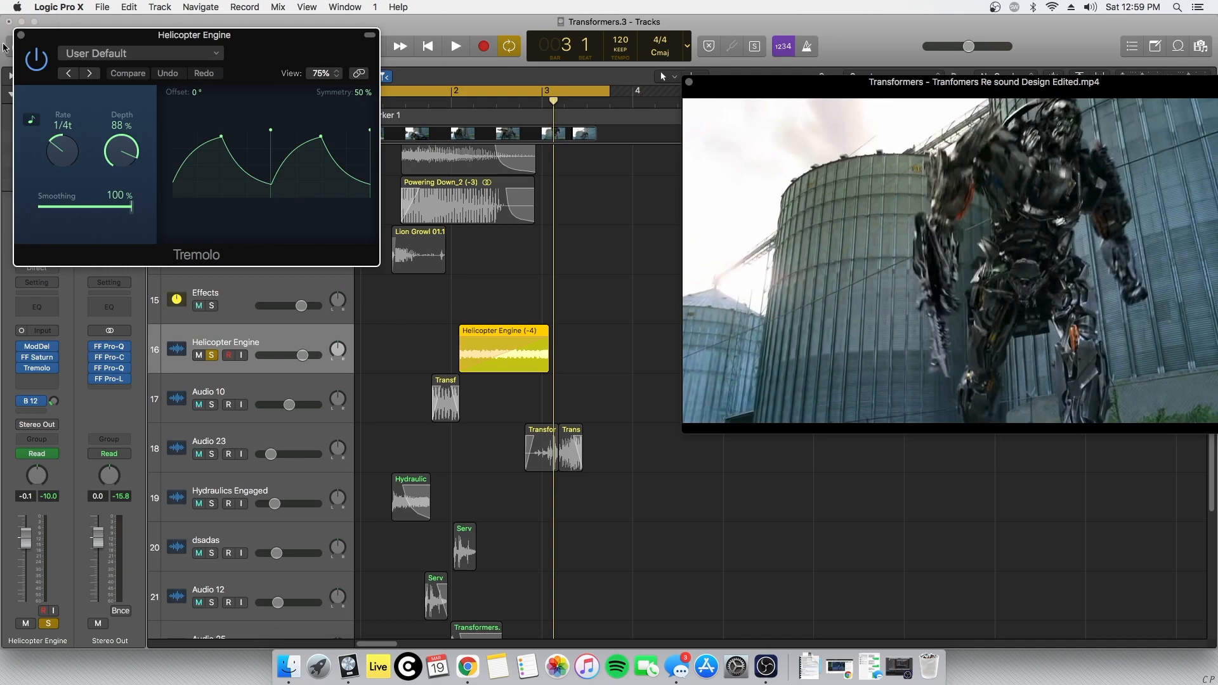
click(21, 36)
Play the soloed Helicopter Engine track again from bar 2
click(451, 103)
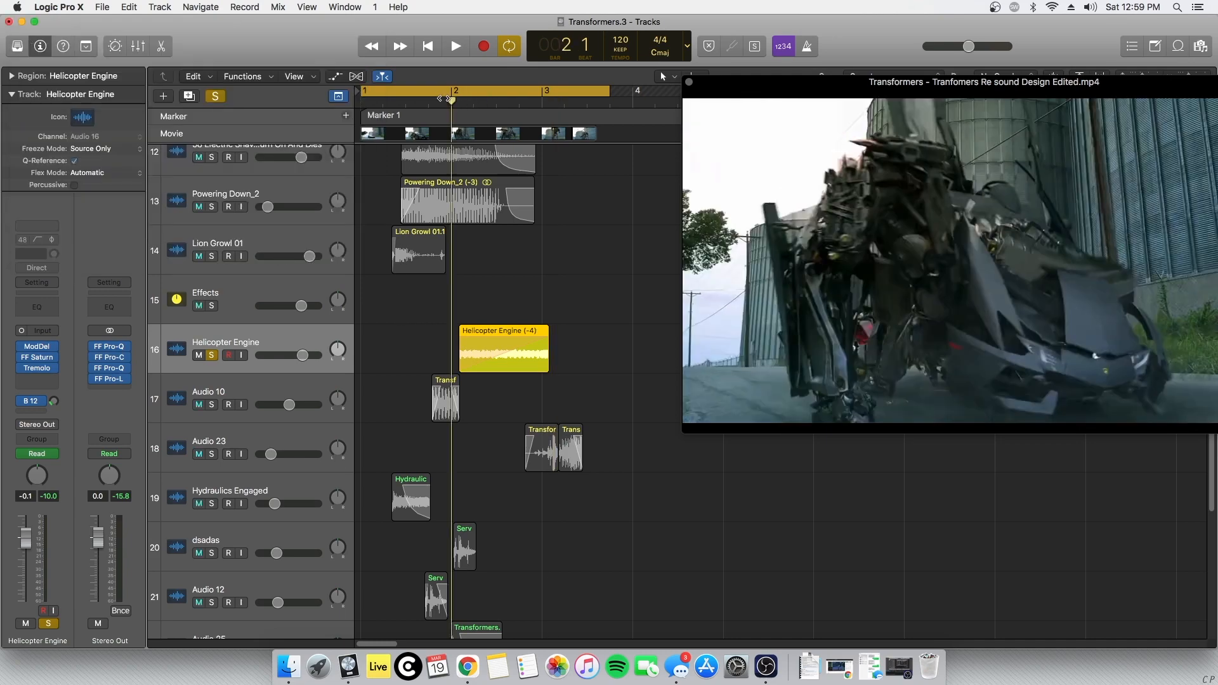
key(space)
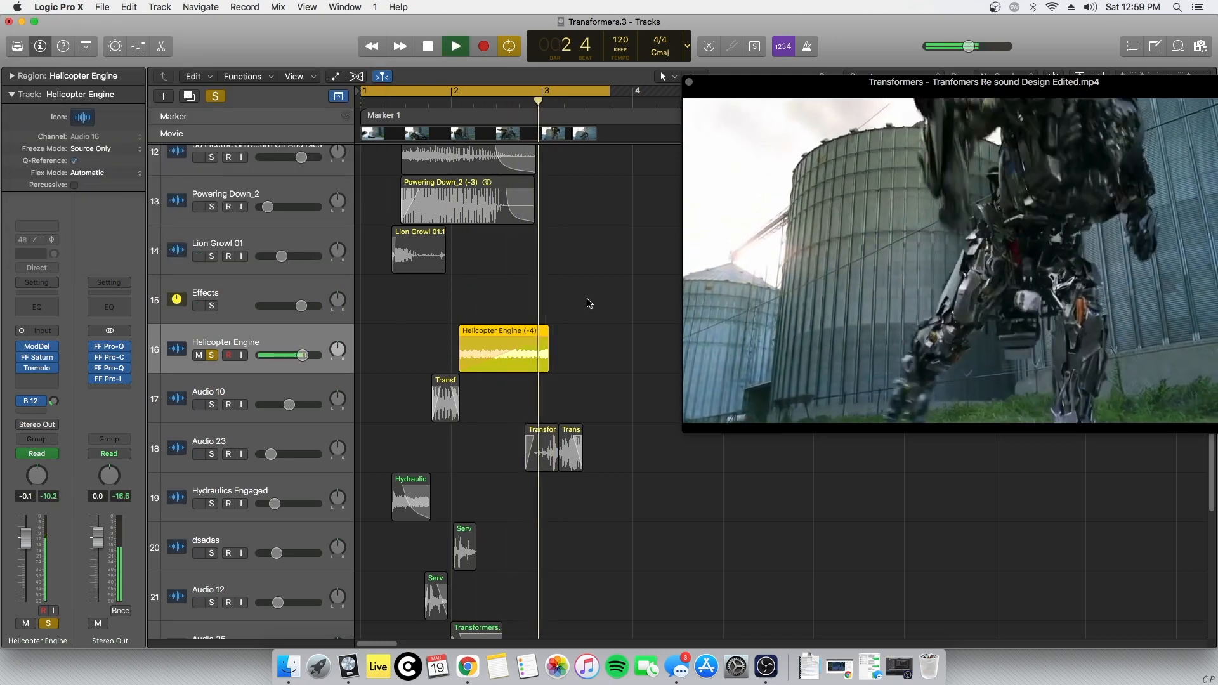
key(space)
Solo Audio 10 and Audio 23 in turn and play each one back with the movie
click(212, 356)
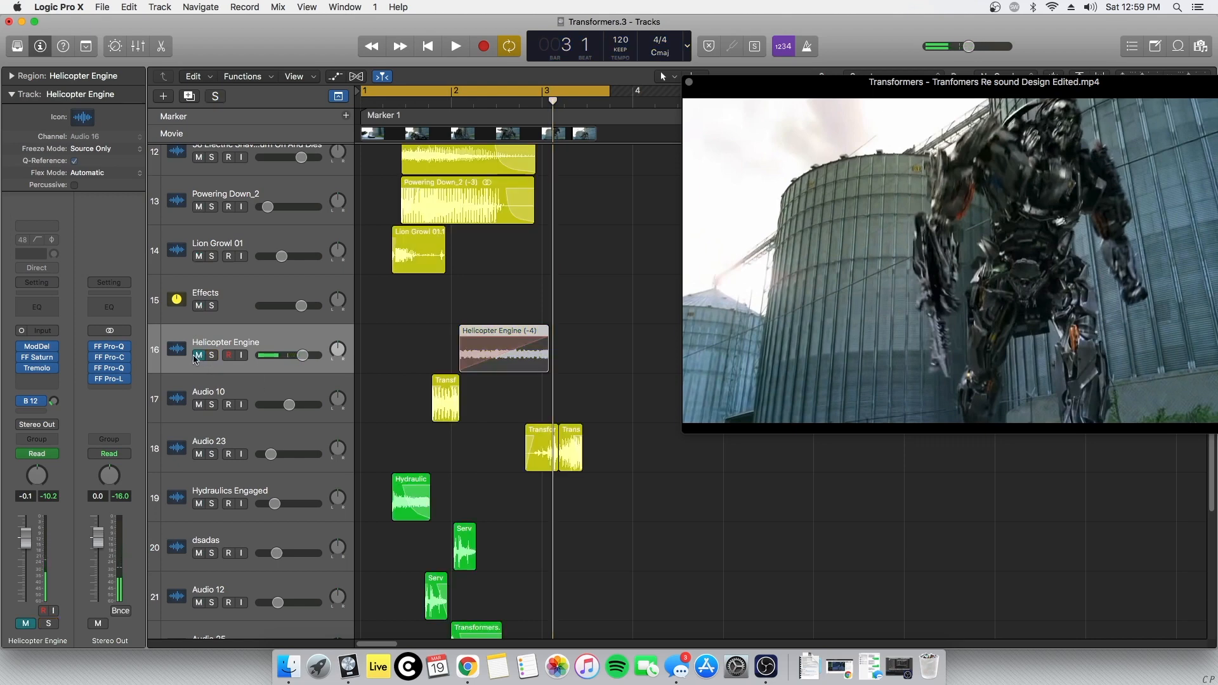
click(211, 406)
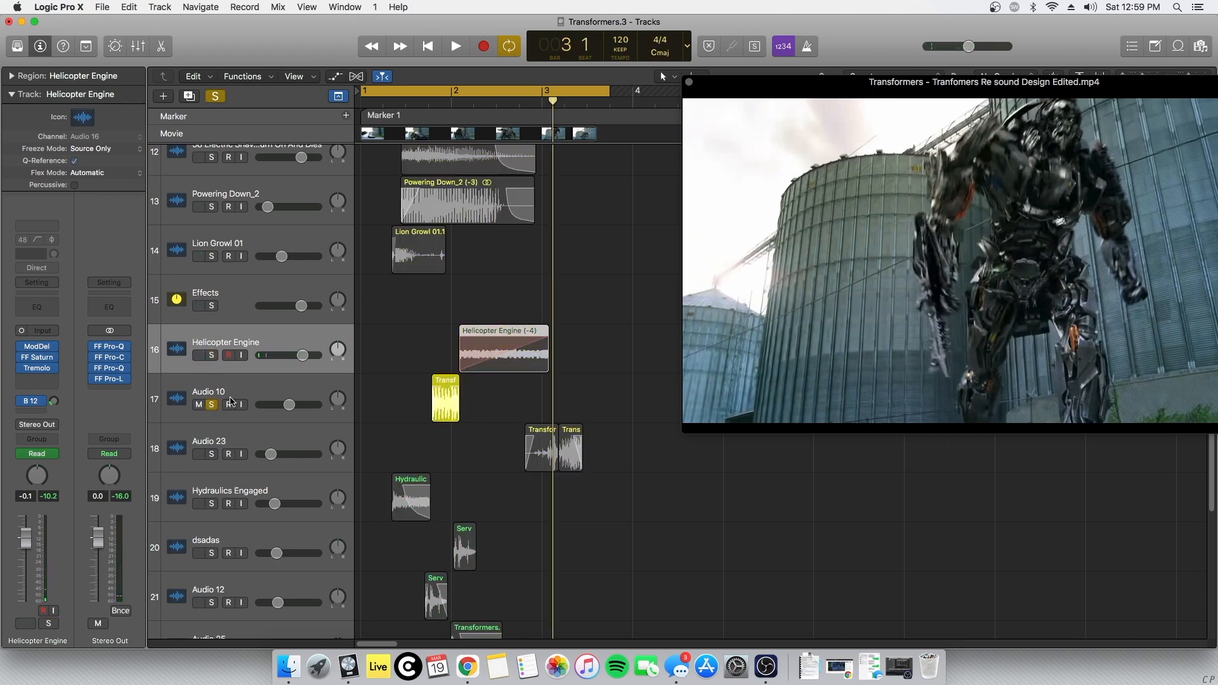
double_click(408, 103)
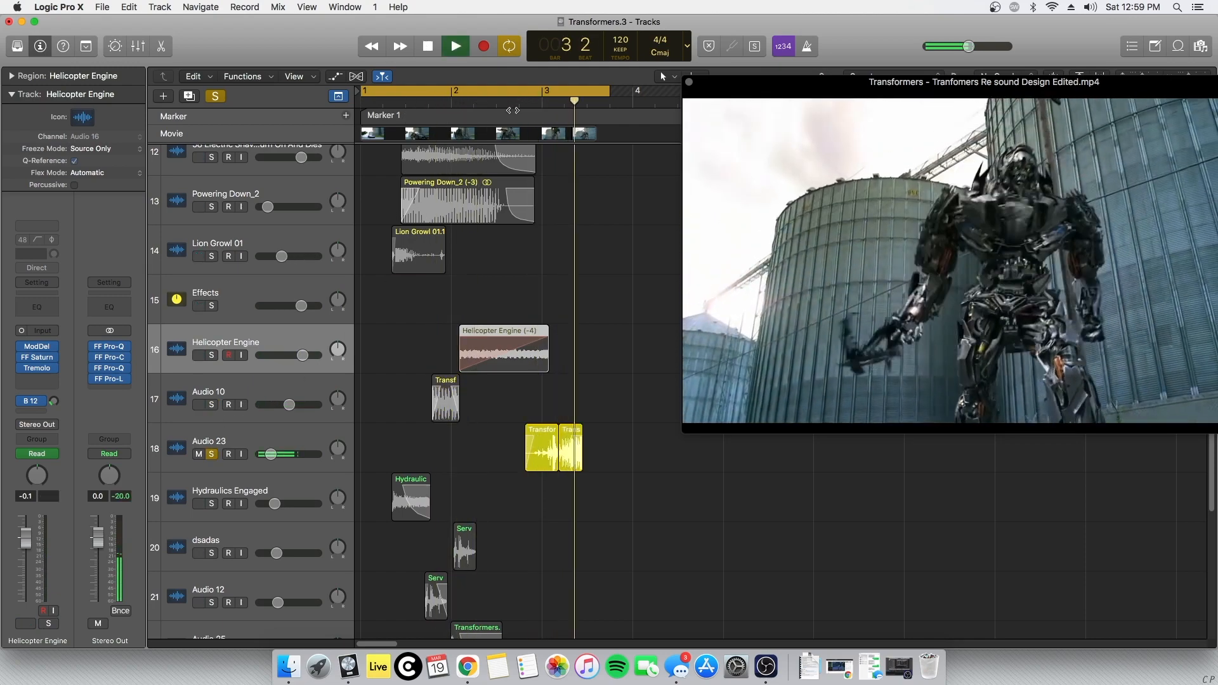
key(space)
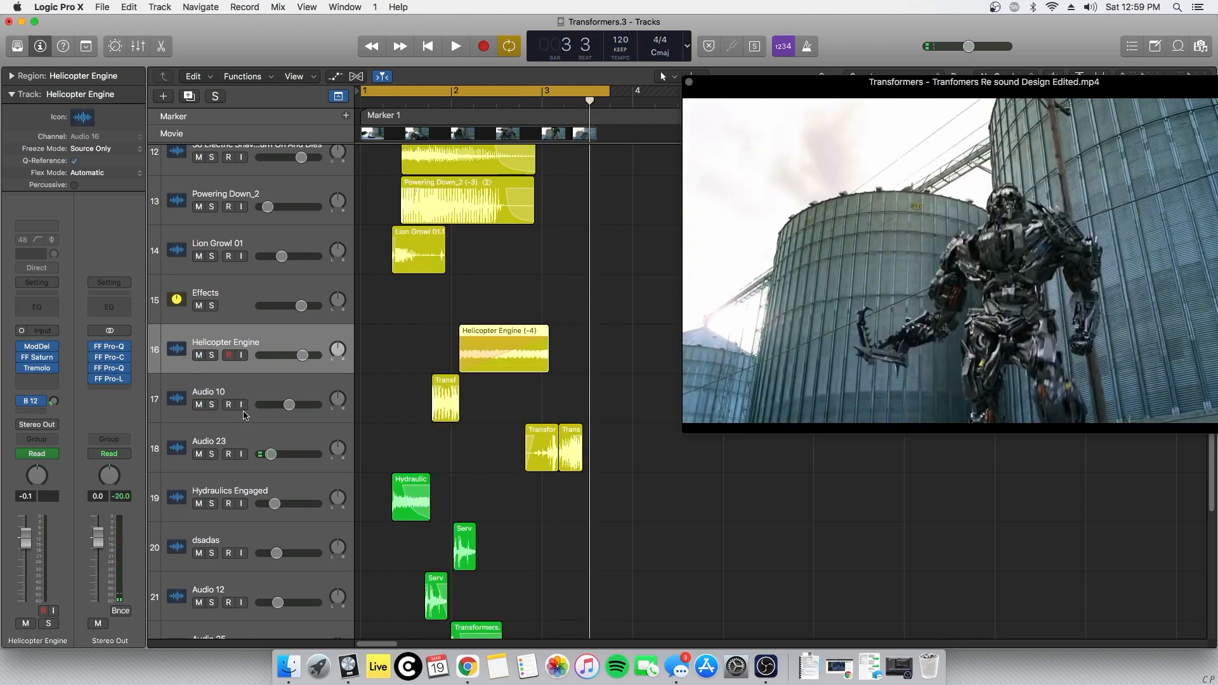
Solo the yellow tracks 11 to 18 together, leaving out Hydraulics Engaged, and play them back with the movie
key(super+Up)
key(super+Up)
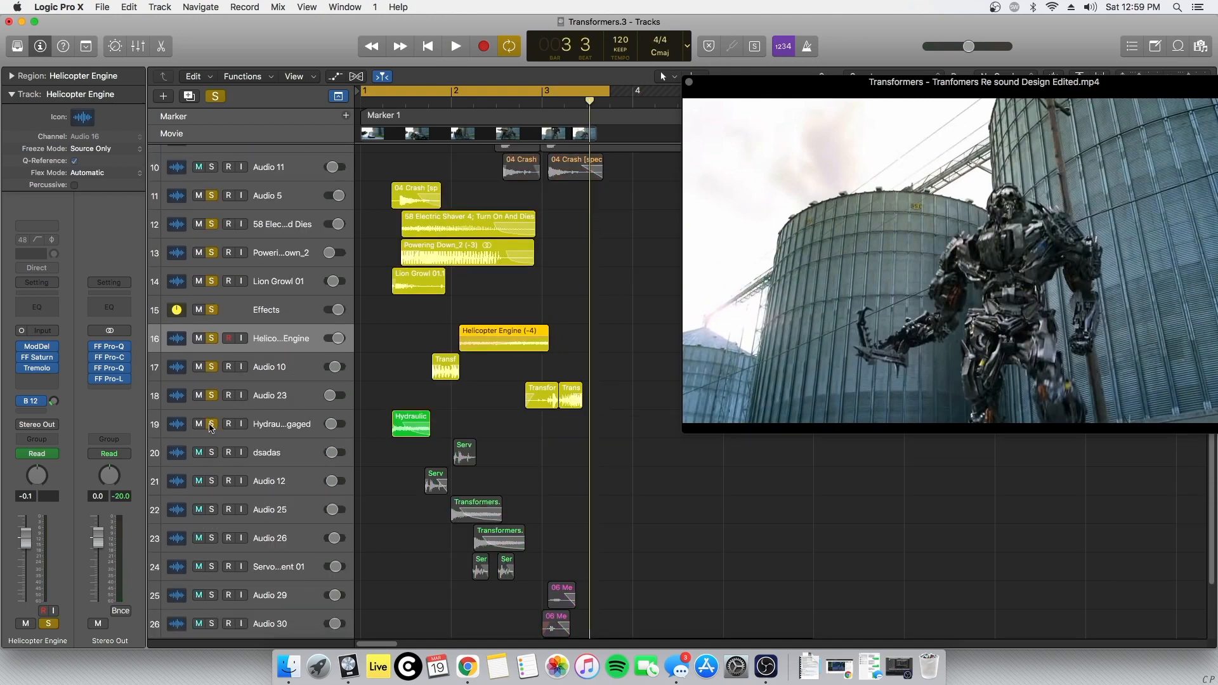
click(210, 425)
key(space)
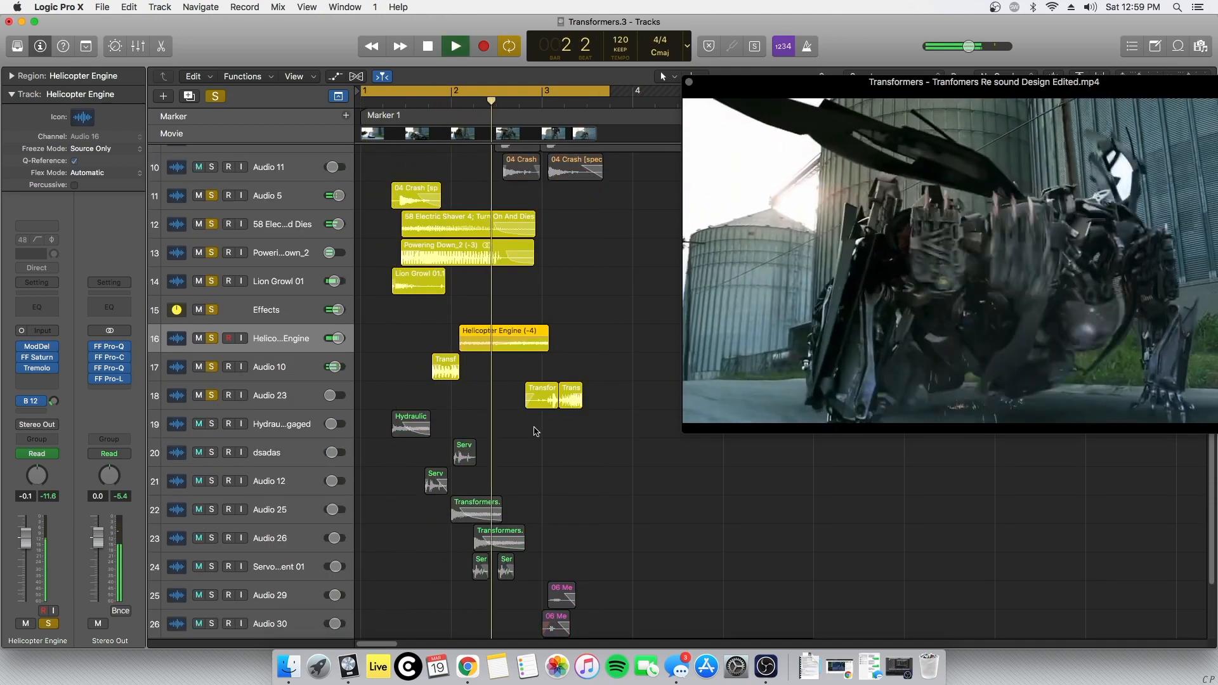
key(super+Left)
key(super+Up)
key(space)
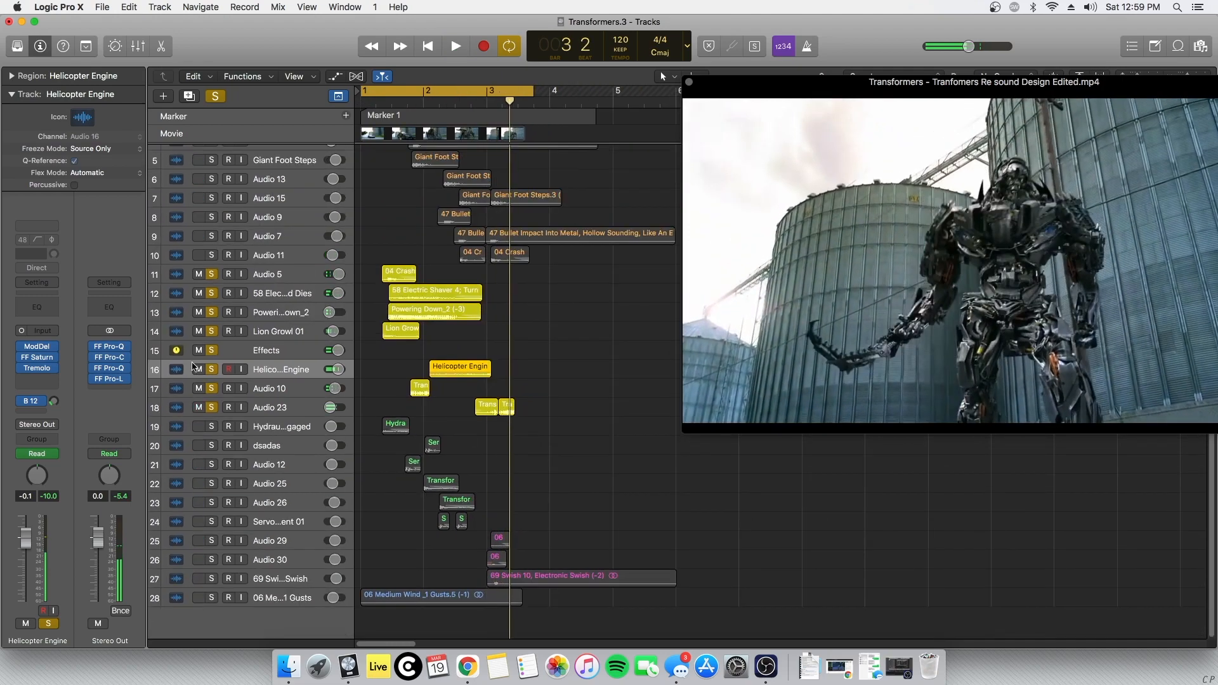
Clear the yellow tracks' solos, solo the magenta tracks 25 to 27, and play them back
alt+click(212, 278)
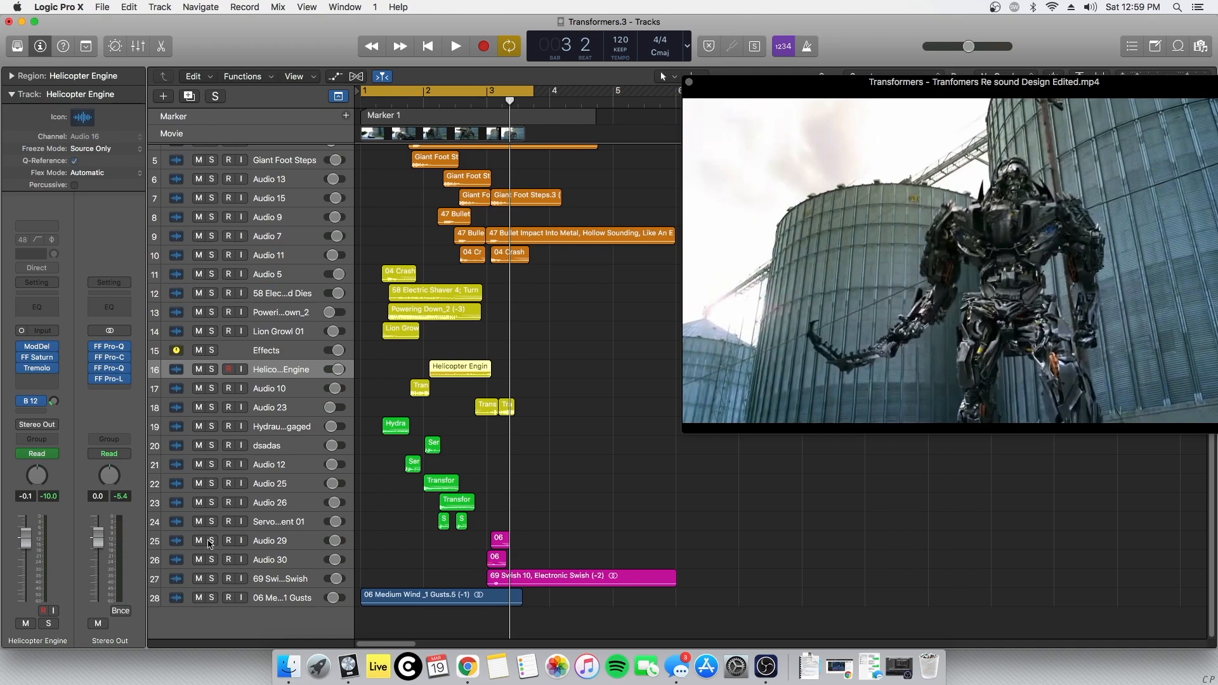
drag(212, 541, 212, 579)
key(space)
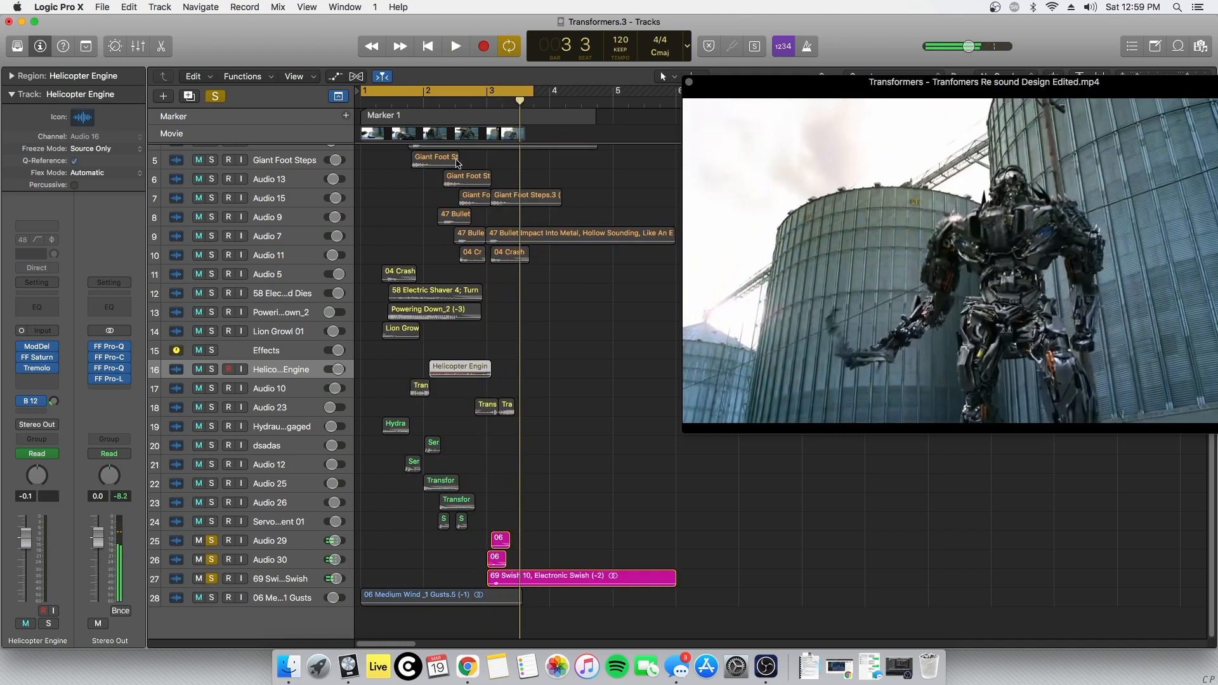
Select Audio 29, clear the 69 Swish track's solo, and play back Audio 29 and Audio 30 alone
click(269, 545)
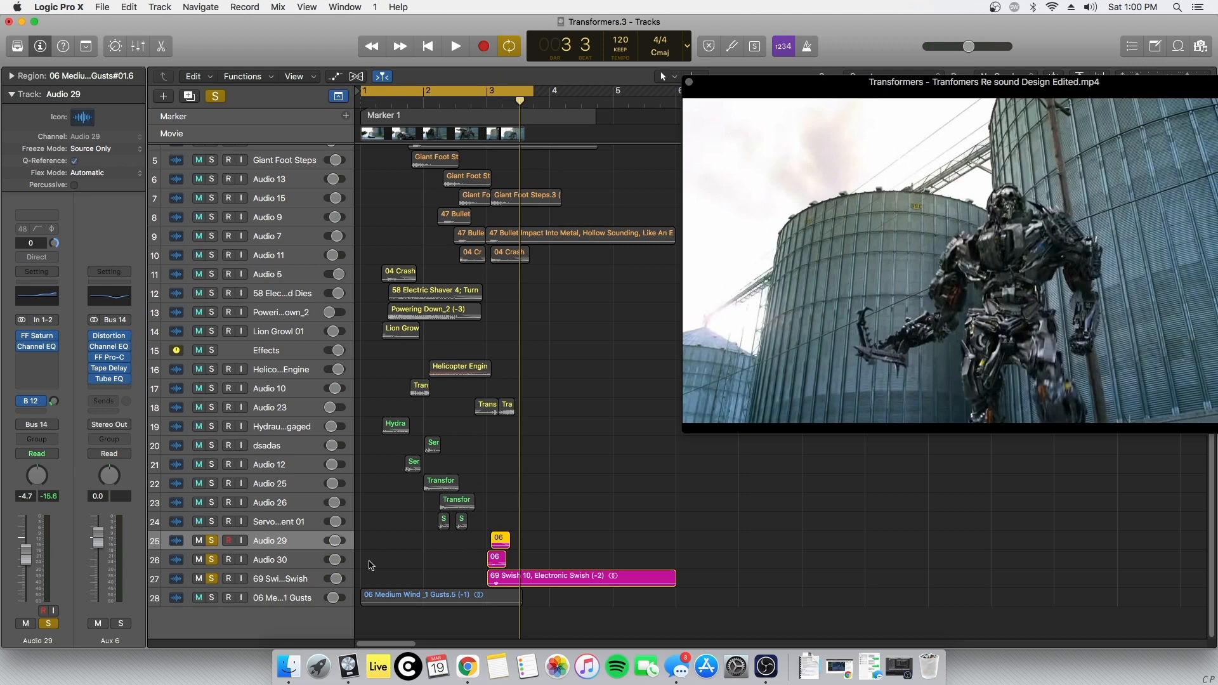
click(211, 579)
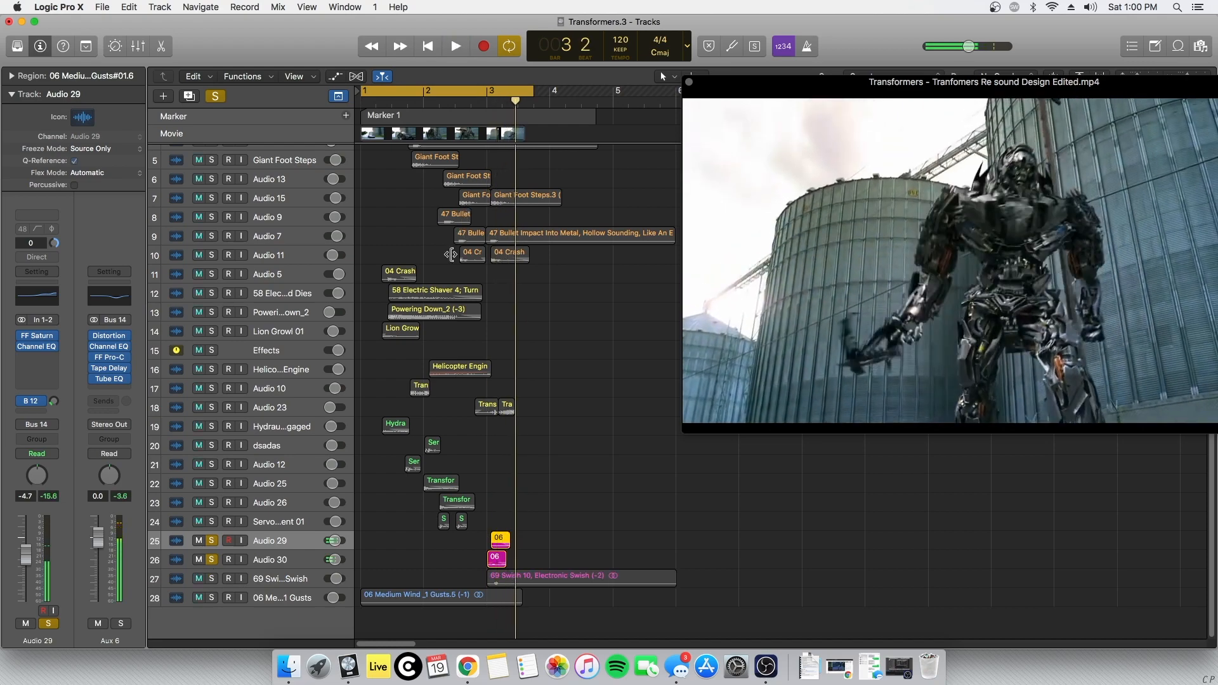
Expand the region parameters, try the Audio 30 wind gust region with its transpose at 0 during playback, and undo the change
click(12, 76)
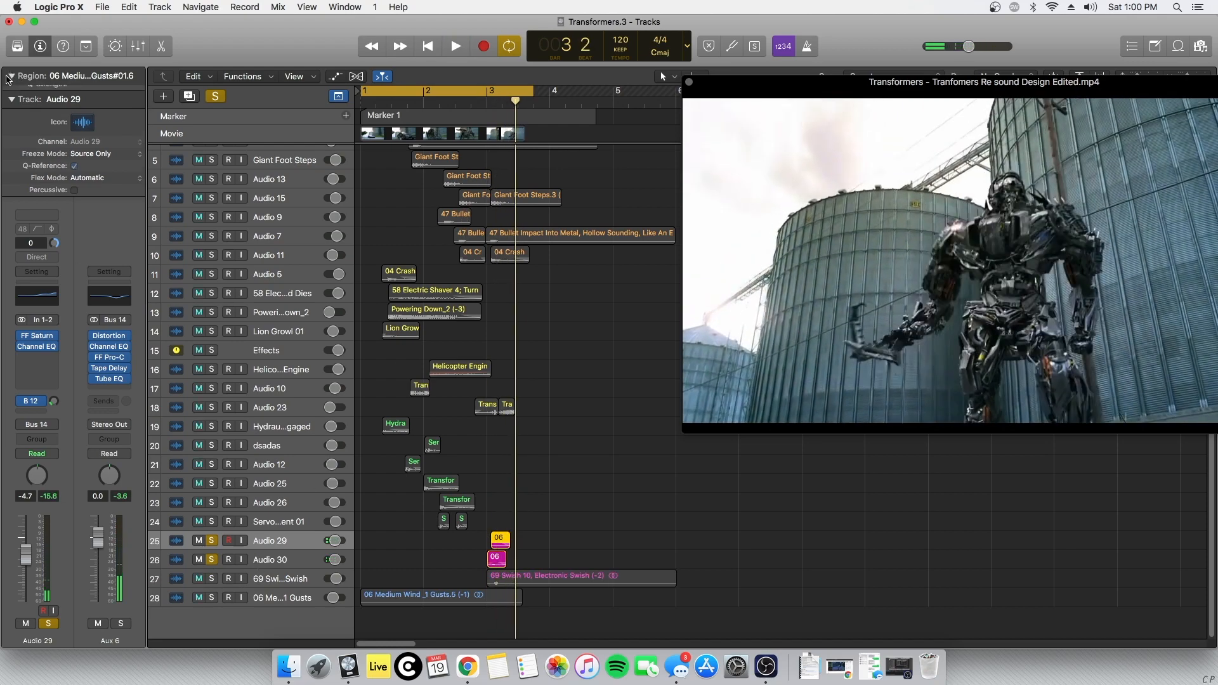
double_click(76, 153)
text(0)
key(Return)
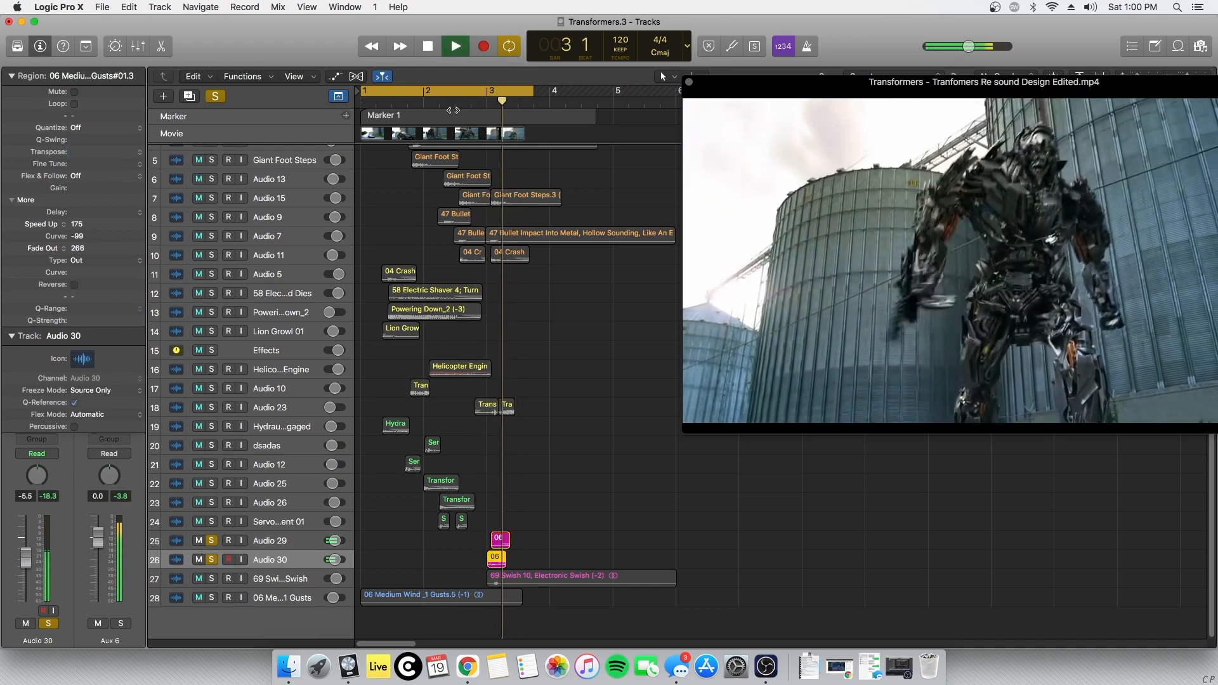
key(space)
key(super+z)
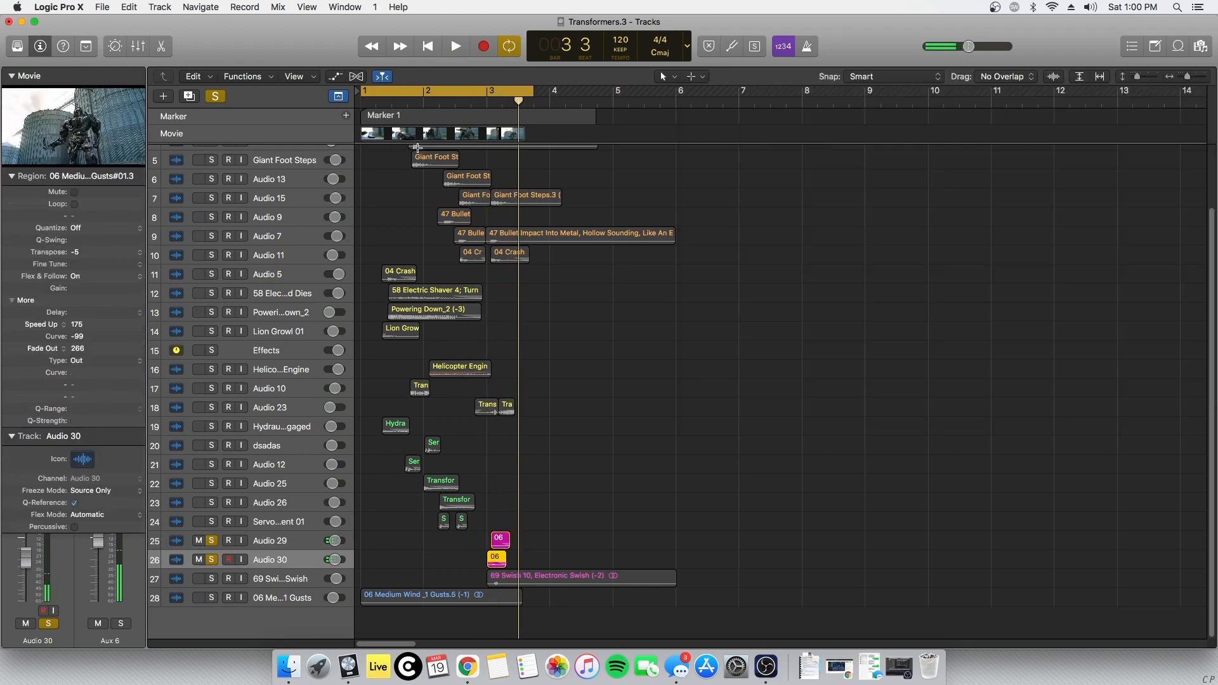
Solo only the 69 Swish track, collapse the region parameters, and play it back with the movie
key(Up)
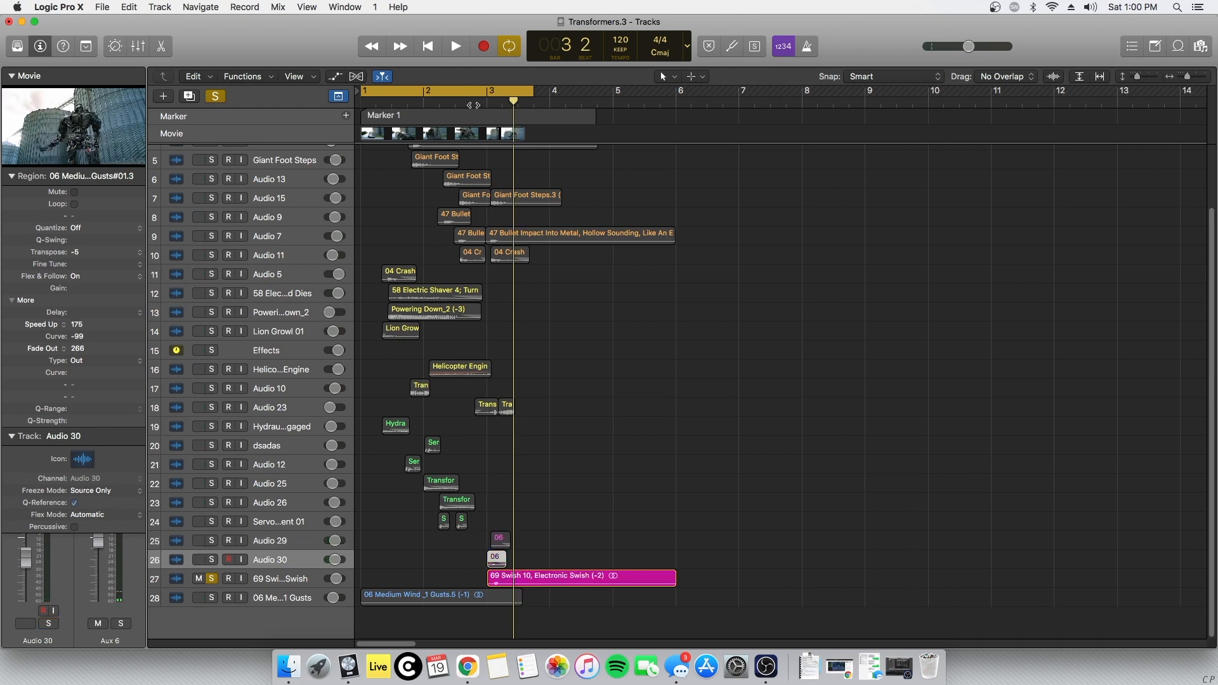
click(12, 176)
mouse_move(44, 341)
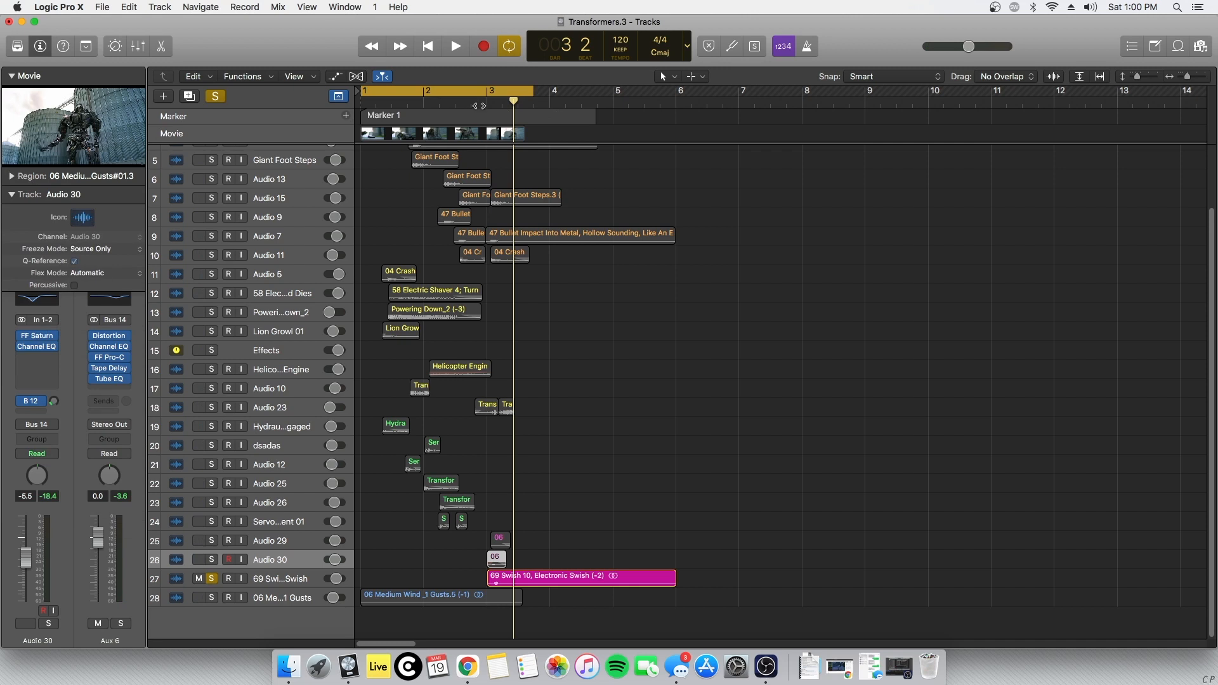
key(space)
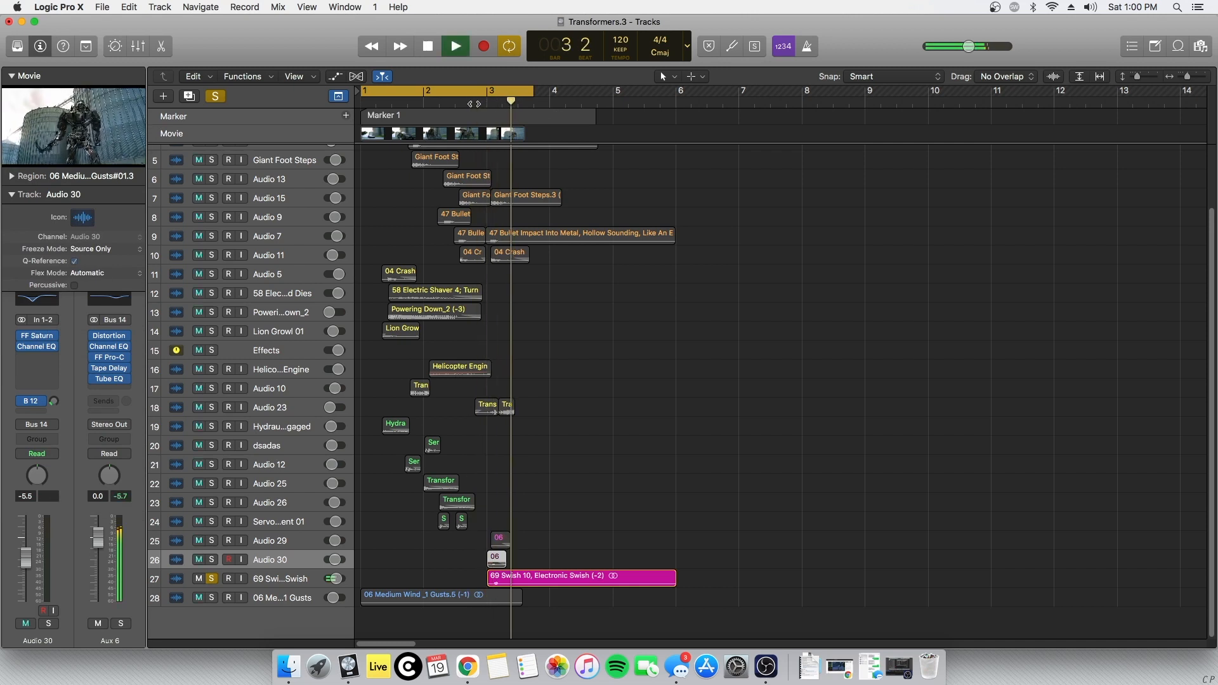
key(space)
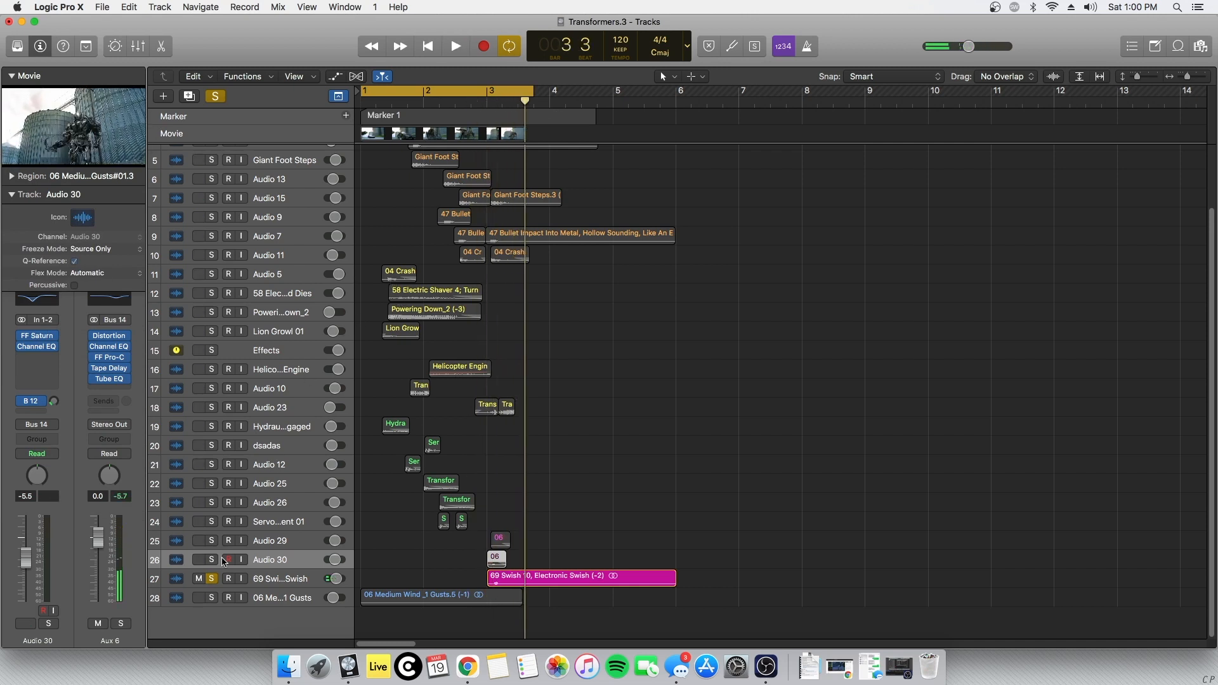